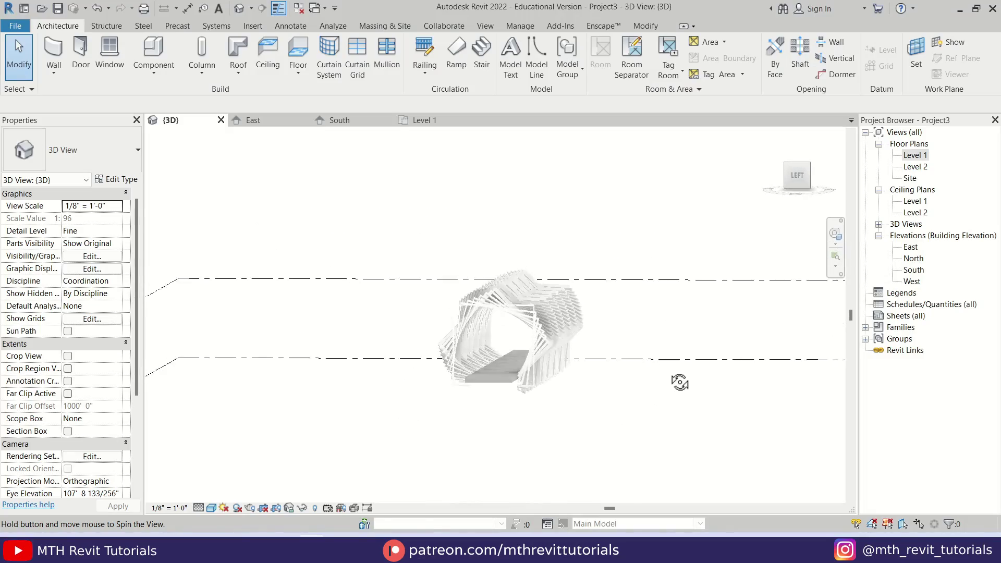
- Open the 5 Course Bundle course page on learnrevitonline.com and start one of its lessons
middle_click_drag(680, 382, 311, 402, "shift")
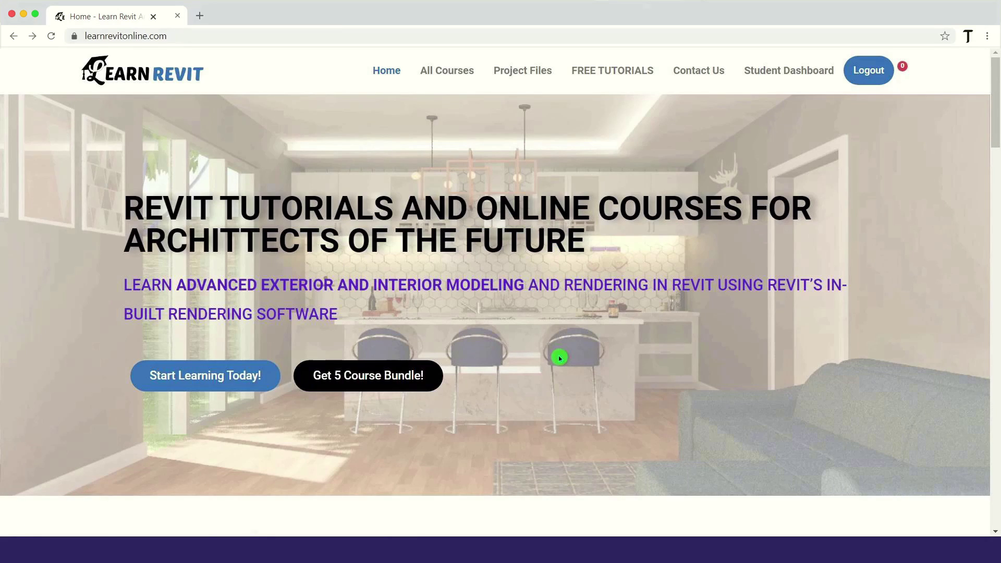
left_click(368, 375)
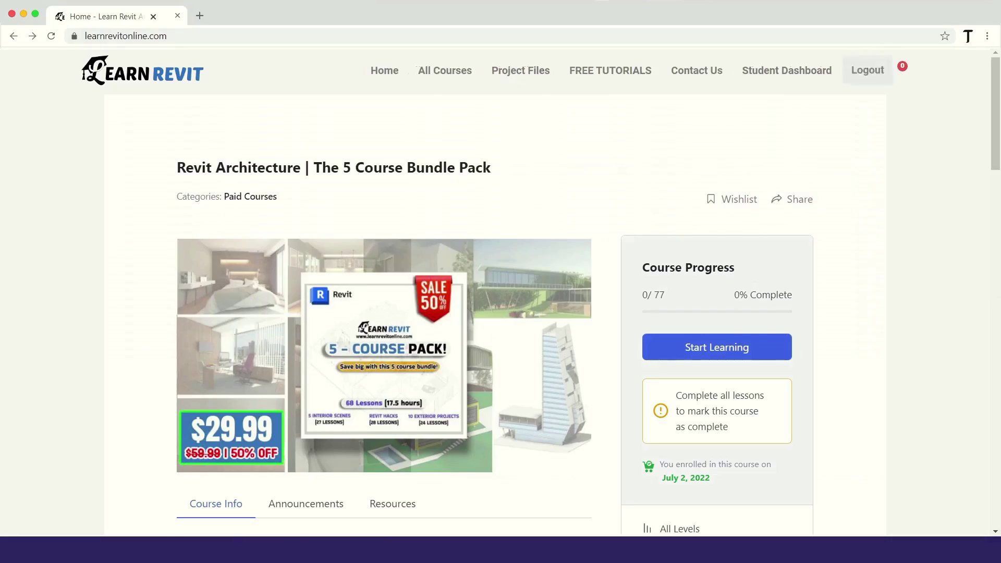
left_click(715, 346)
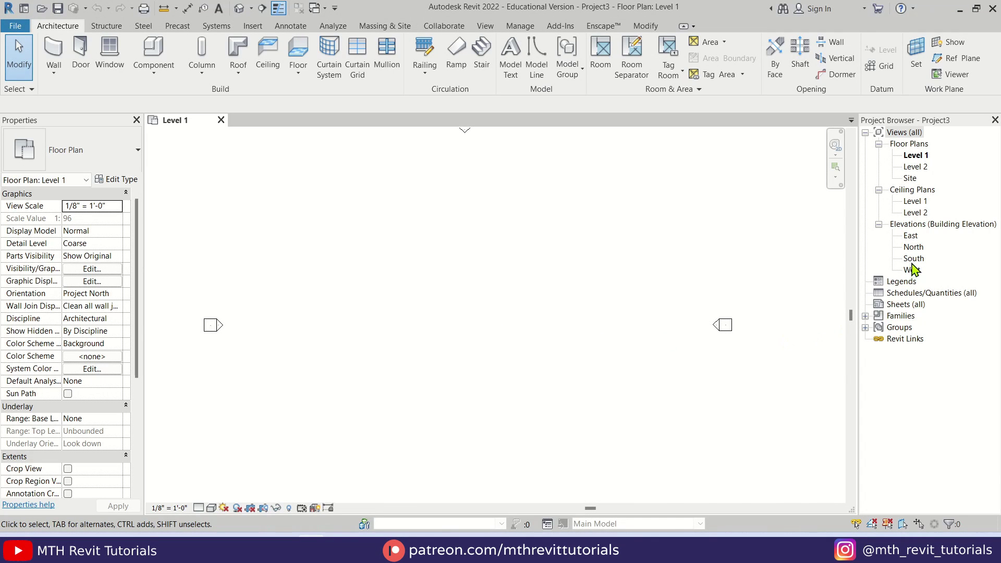
- In the South elevation, set Level 2's height to 15'-0", then go back to the Level 1 plan
double_click(913, 259)
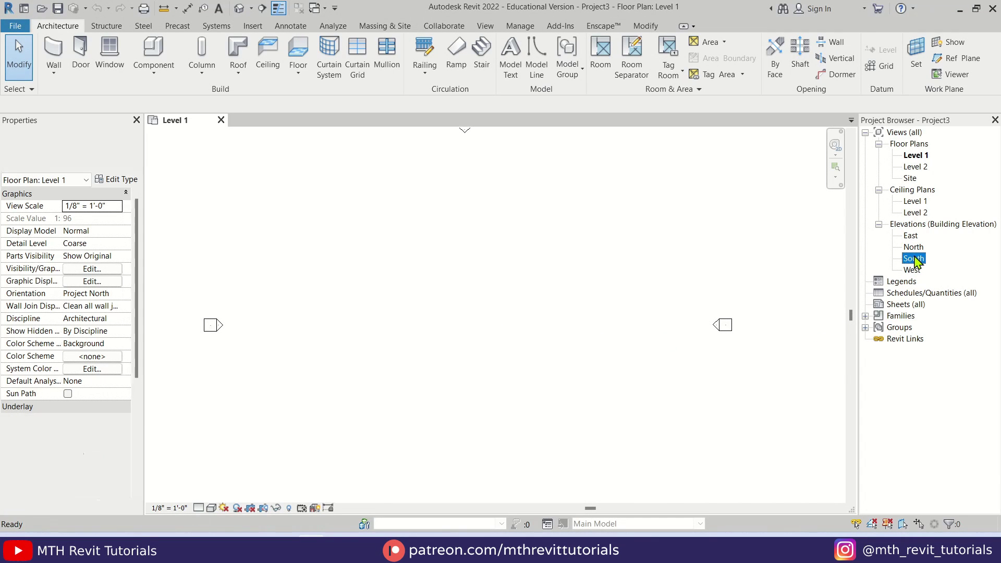
left_click(511, 300)
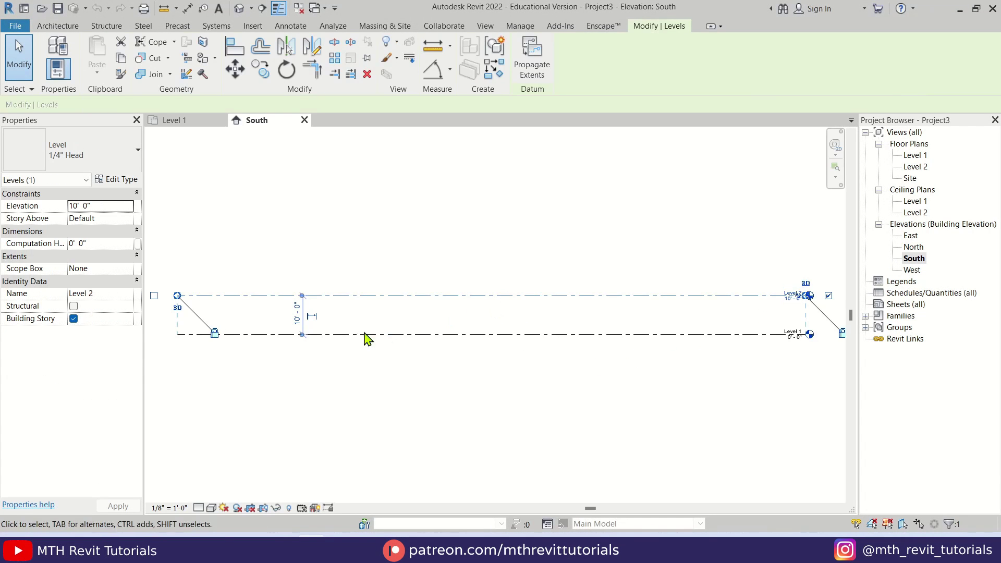
scroll(365, 339, "up", 2)
left_click(301, 301)
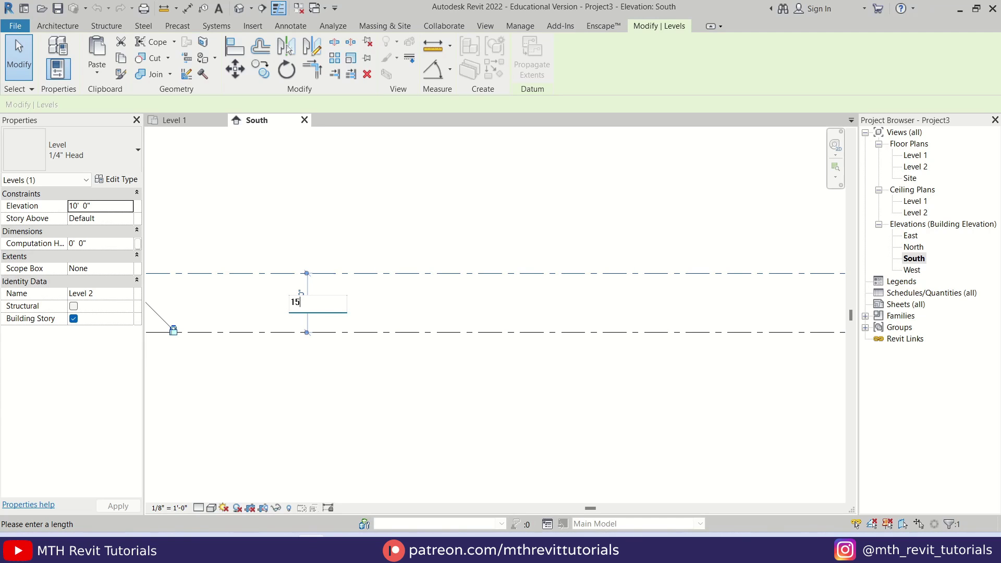
key("Return")
scroll(339, 329, "down", 2)
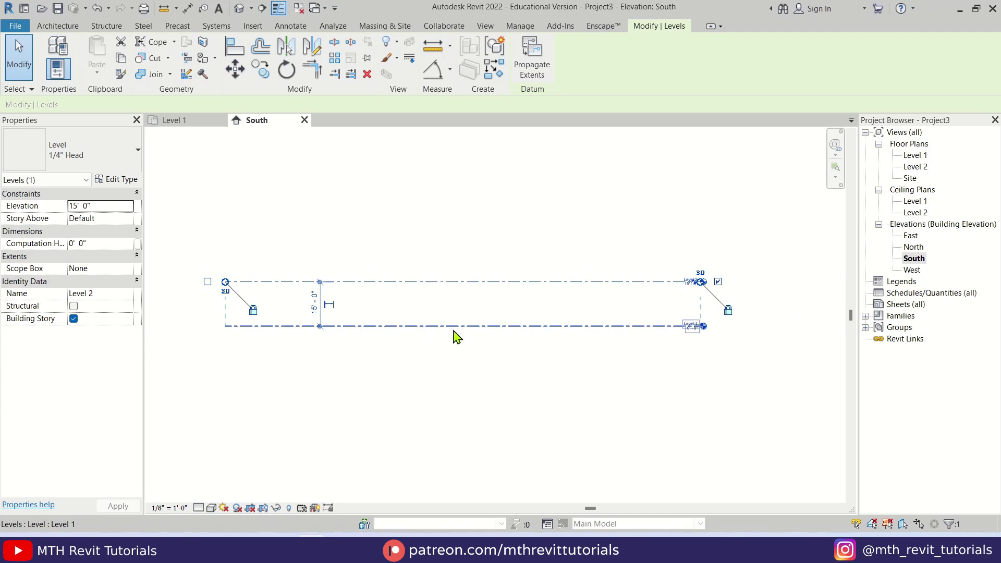
middle_click_drag(438, 326, 497, 362)
left_click(603, 313)
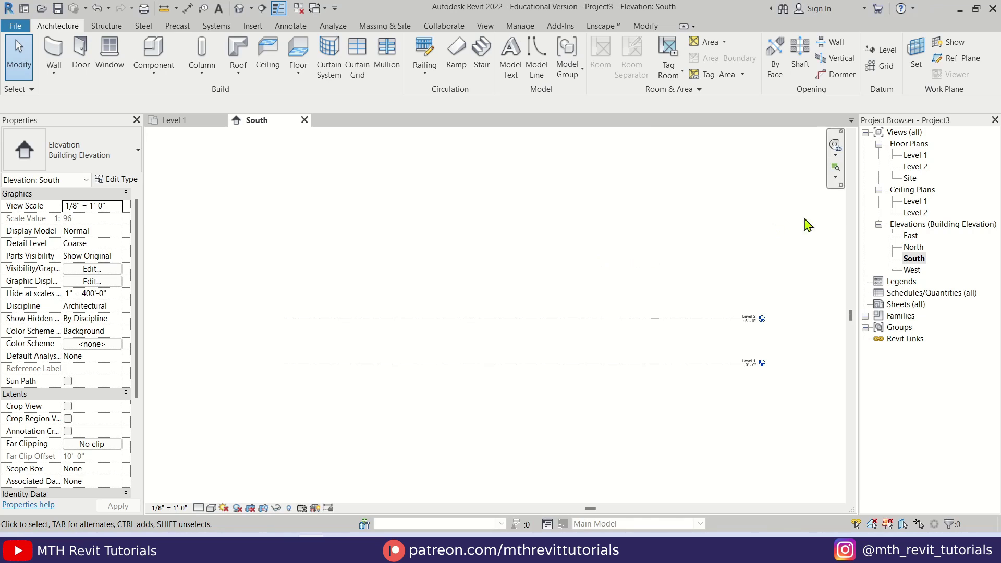
double_click(915, 155)
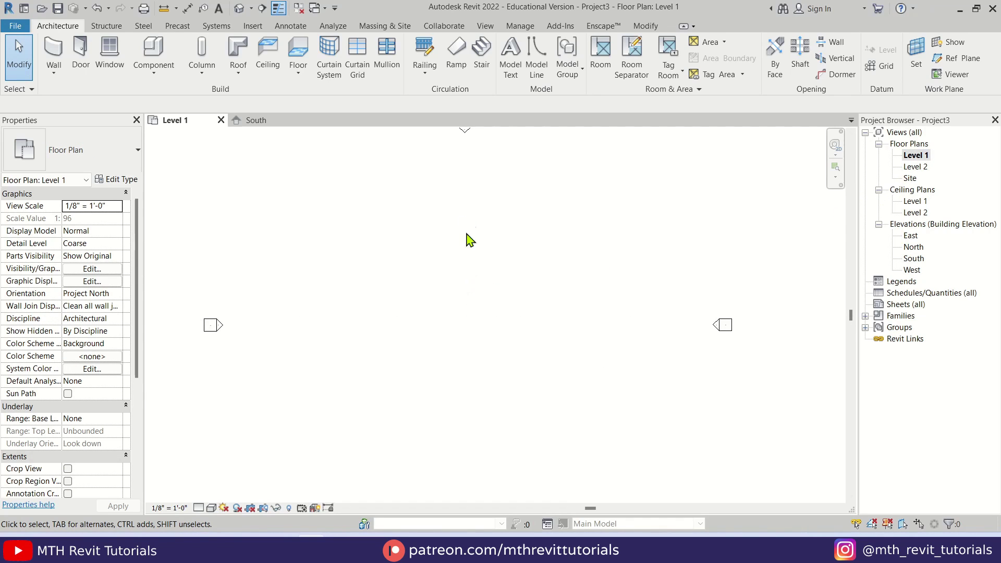
- Turn on Show Mass Form and Floors and create an in-place mass with the default name Mass 1
left_click(390, 27)
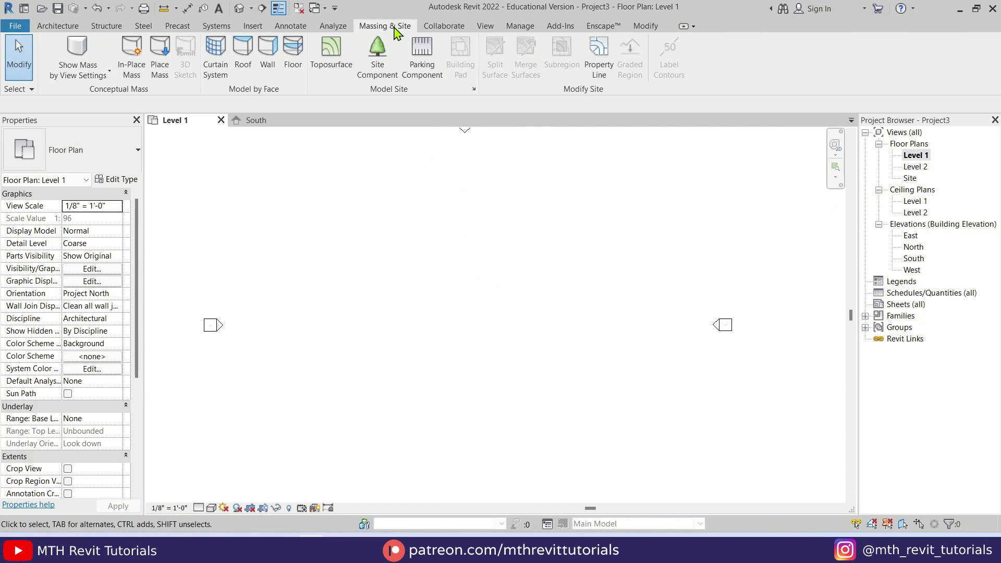
left_click(78, 52)
left_click(130, 60)
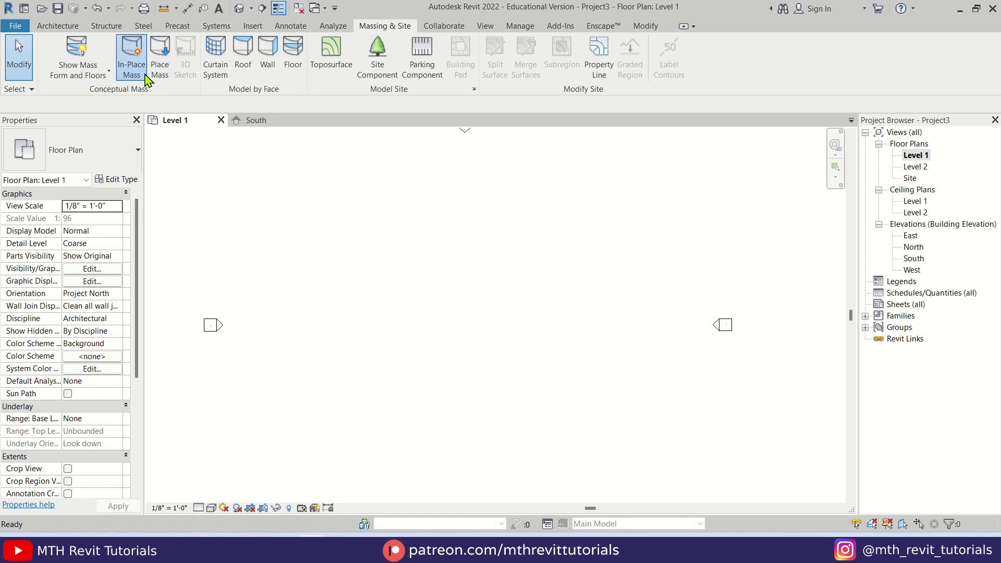
left_click(476, 296)
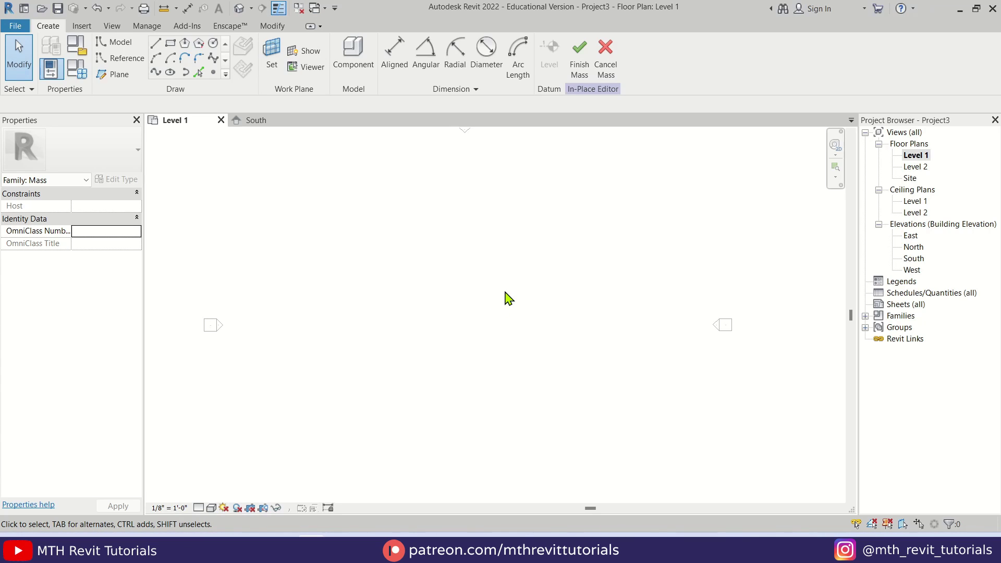
- Draw four parallel vertical reference planes in the mass
left_click(114, 74)
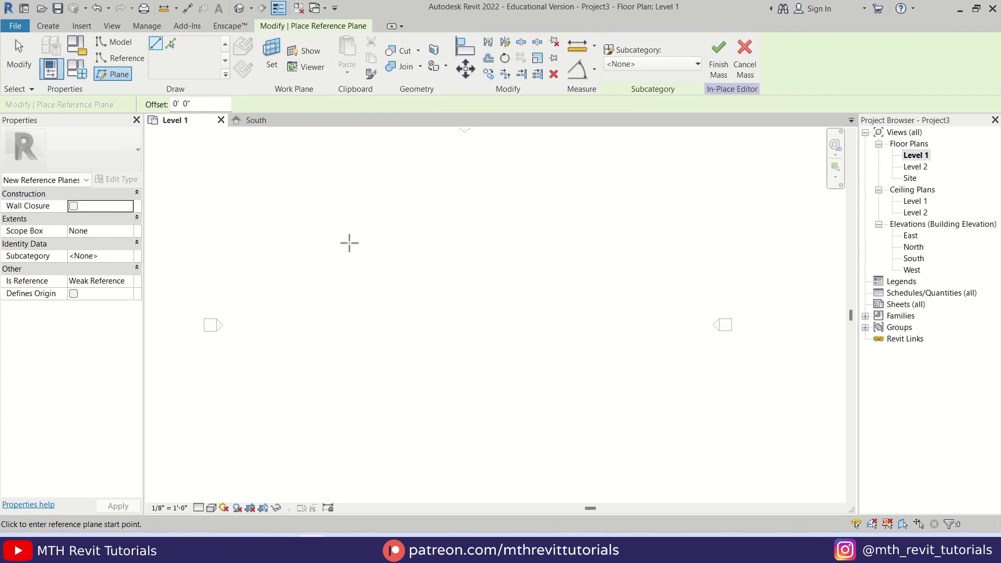
left_click(351, 268)
left_click(351, 375)
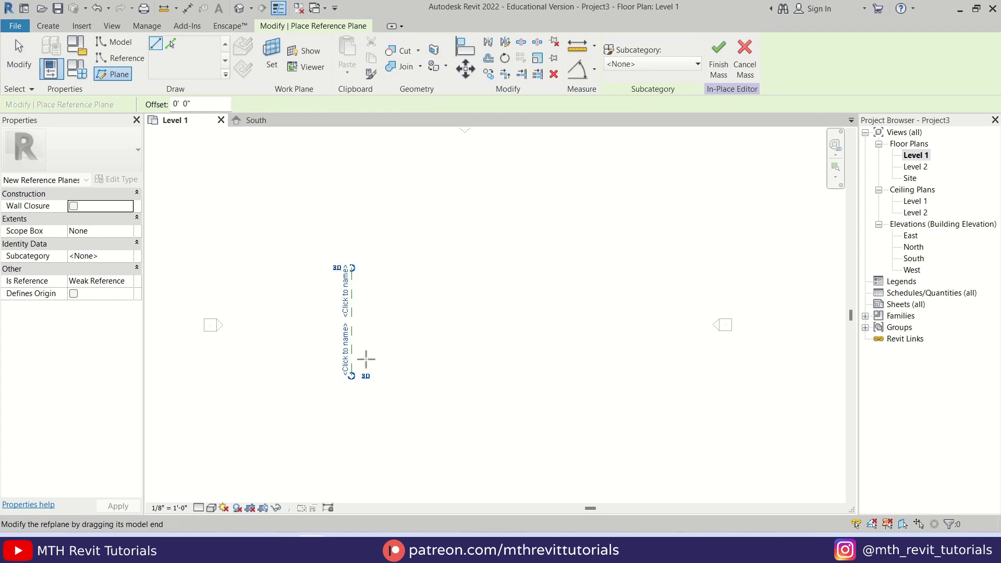
left_click(377, 268)
left_click(377, 375)
left_click(410, 268)
left_click(411, 374)
left_click(441, 268)
left_click(440, 375)
key("Escape")
key("Escape")
- Space the four reference planes 5'-0" apart using their temporary dimensions
scroll(423, 388, "up", 3)
left_click(422, 354)
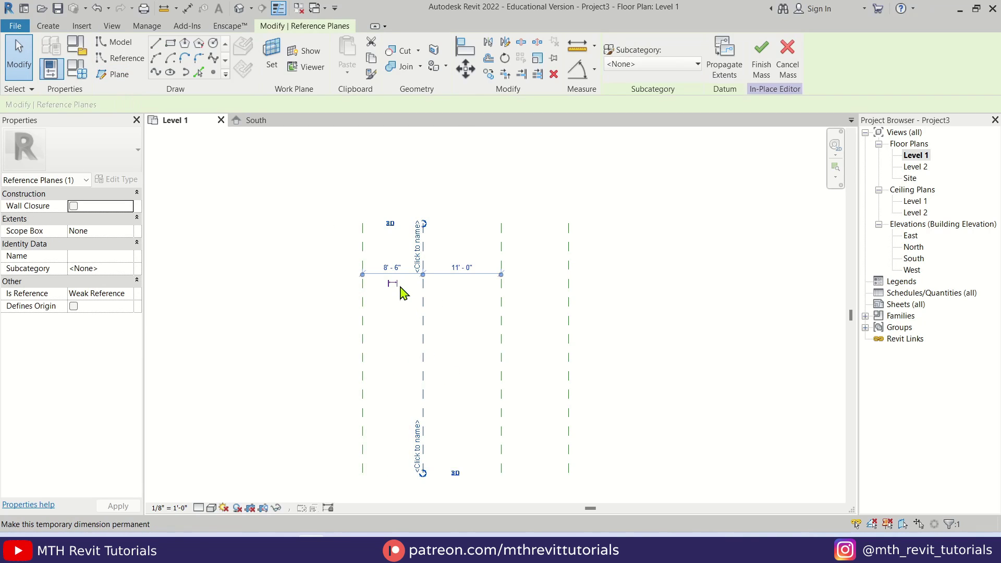
left_click(392, 267)
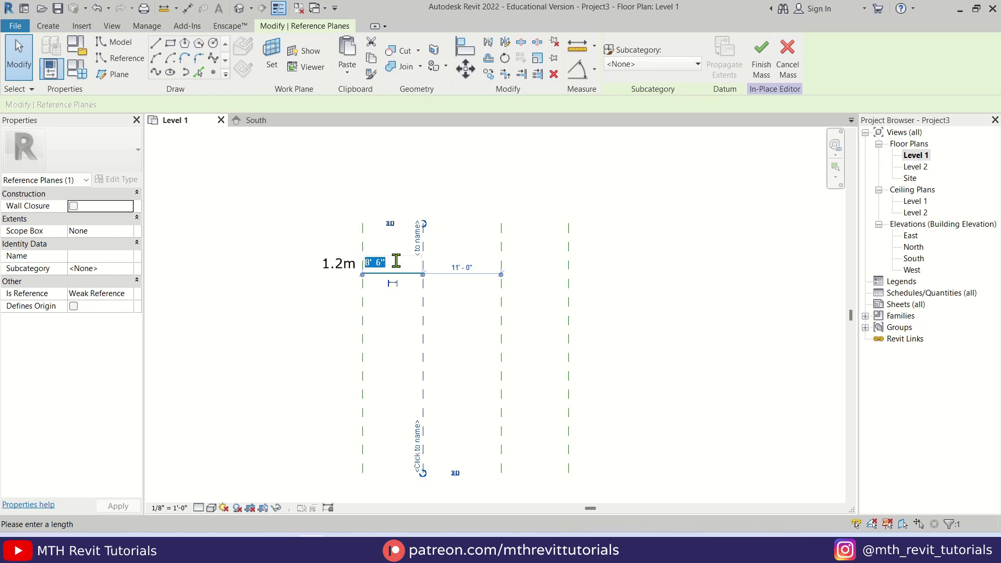
key("Return")
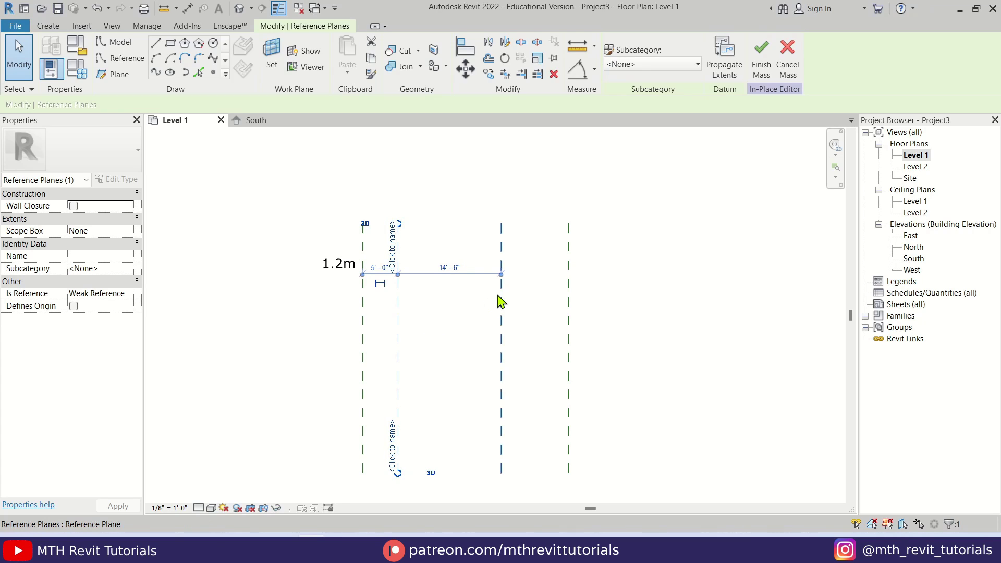
left_click(501, 297)
left_click(448, 267)
type("5")
key("Return")
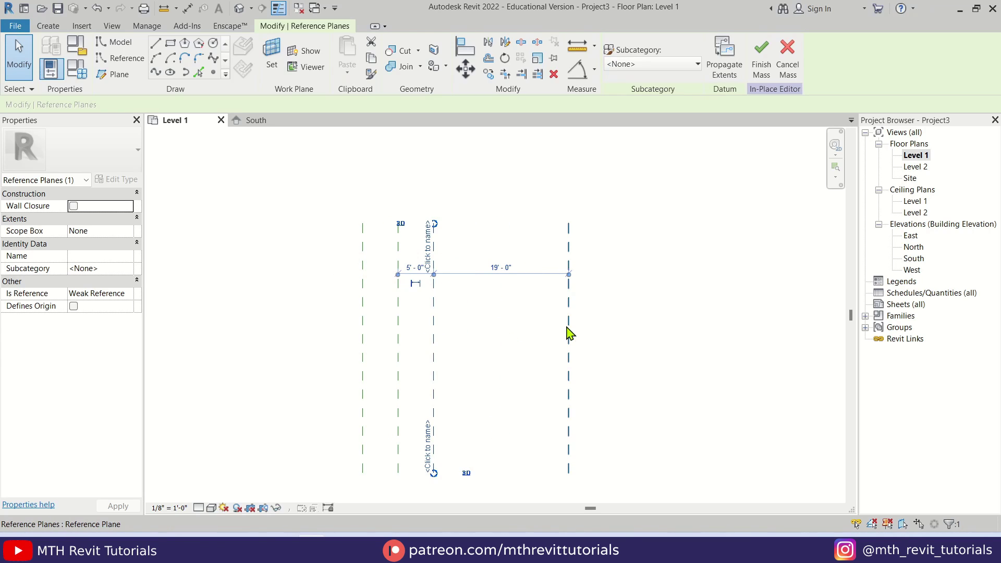
left_click(614, 305)
left_click(571, 290)
left_click(500, 268)
type("5")
key("Return")
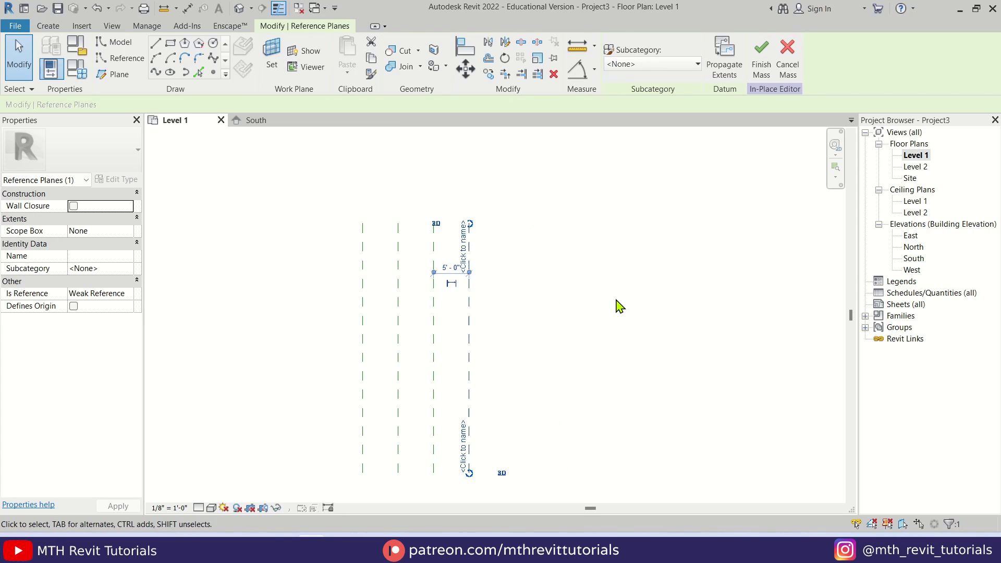
left_click(510, 366)
- Name the rightmost reference plane 1 and the next one 2
middle_click_drag(508, 369, 567, 333)
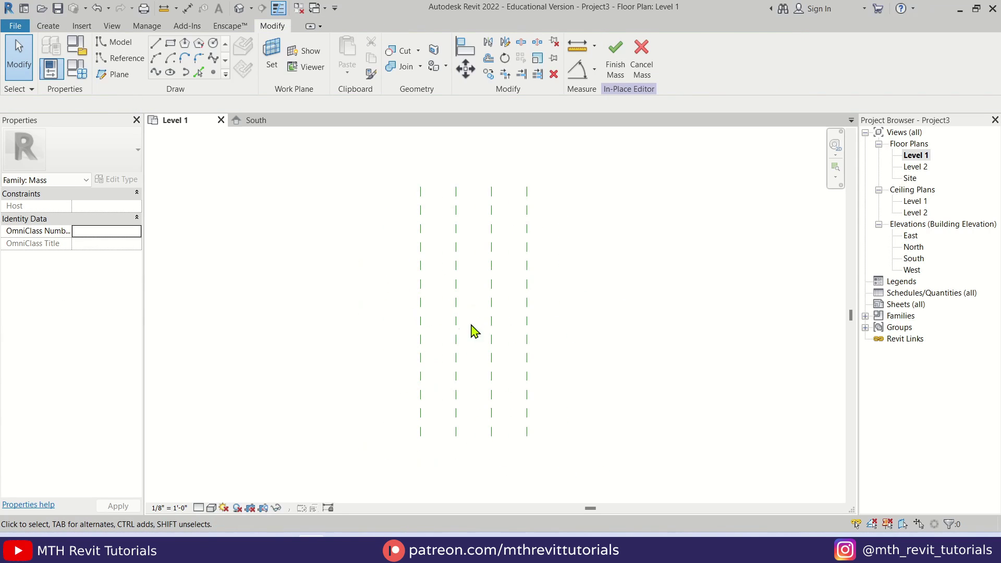
left_click(531, 342)
left_click(522, 406)
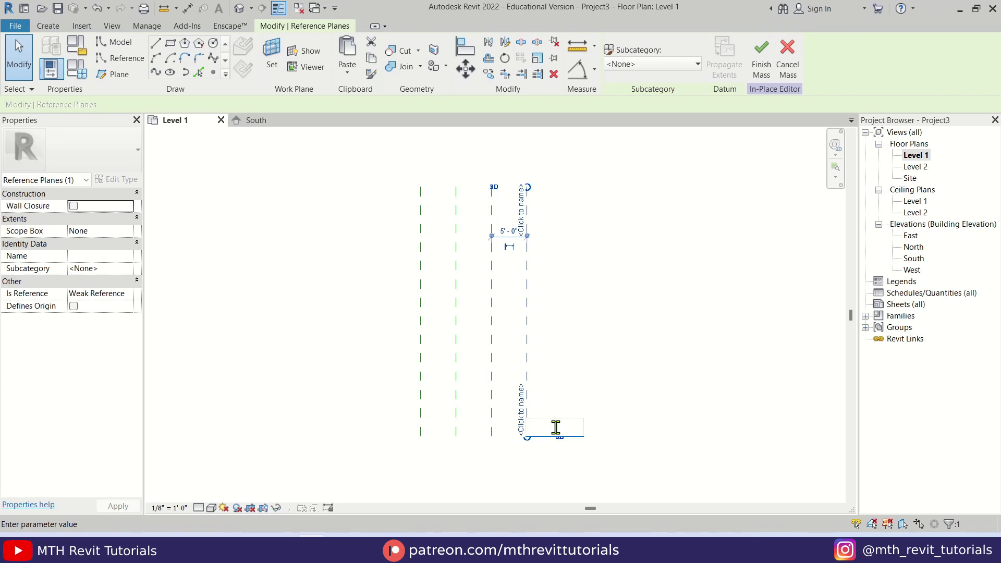
type("1")
key("Return")
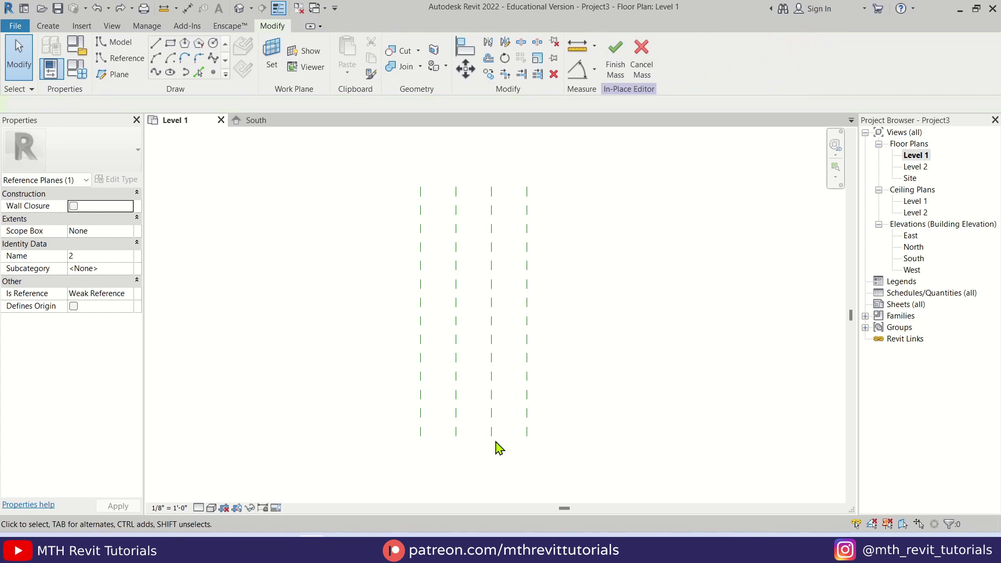
left_click(492, 424)
left_click(484, 431)
type("2")
key("Return")
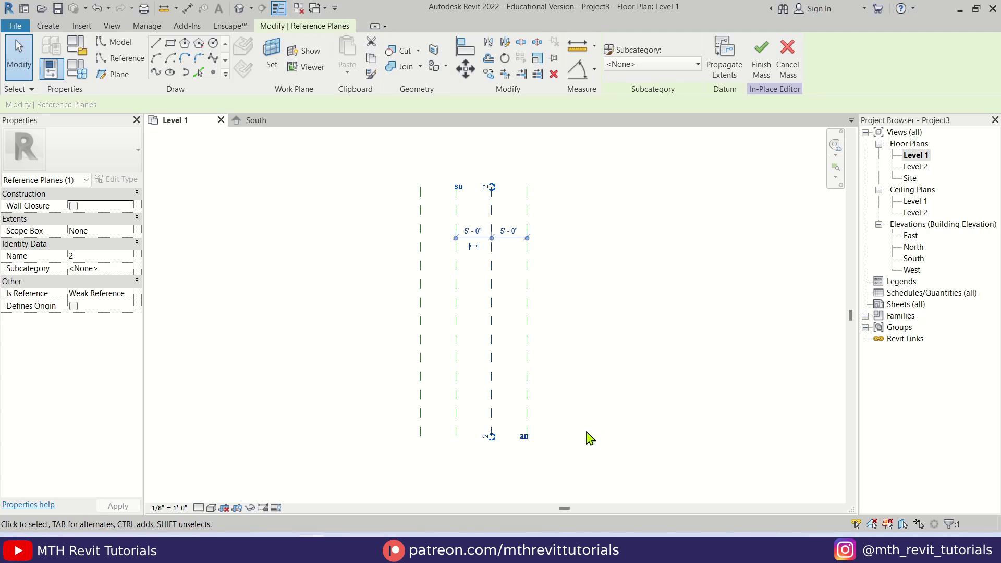
- Name the remaining two reference planes 3 and 4
left_click(458, 425)
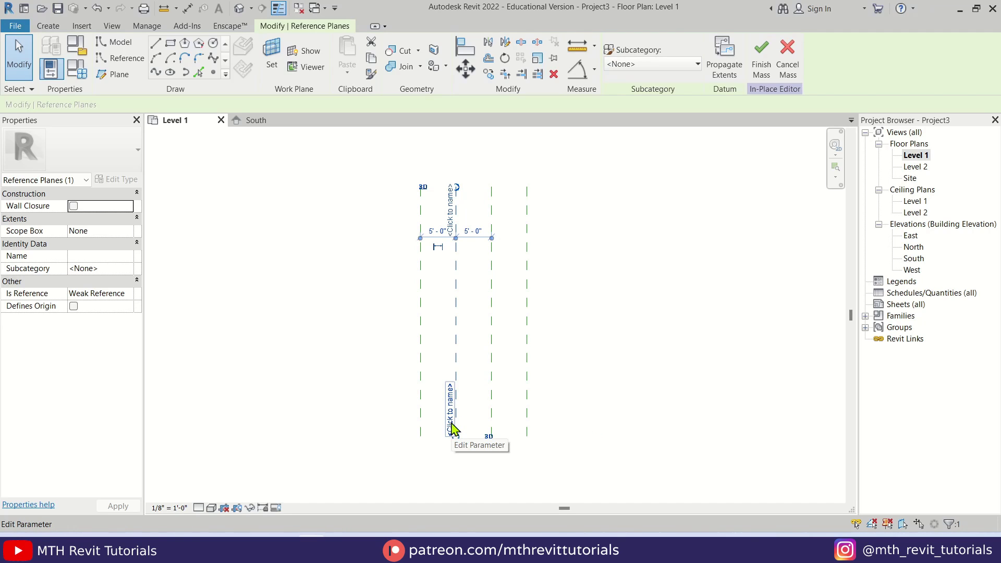
left_click(456, 439)
type("3")
key("Return")
left_click(420, 436)
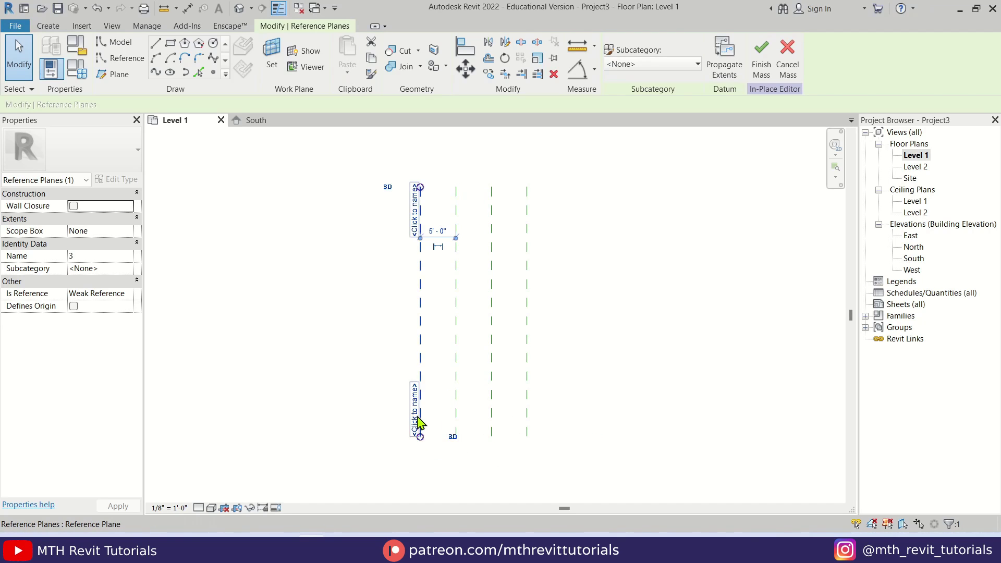
left_click(412, 441)
type("4")
key("Return")
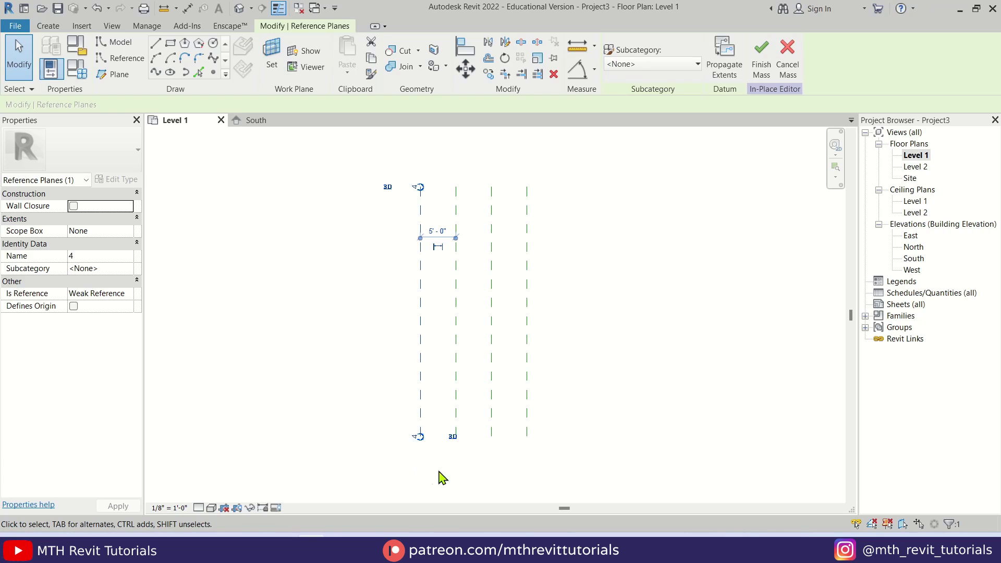
key("Escape")
scroll(457, 366, "down", 2)
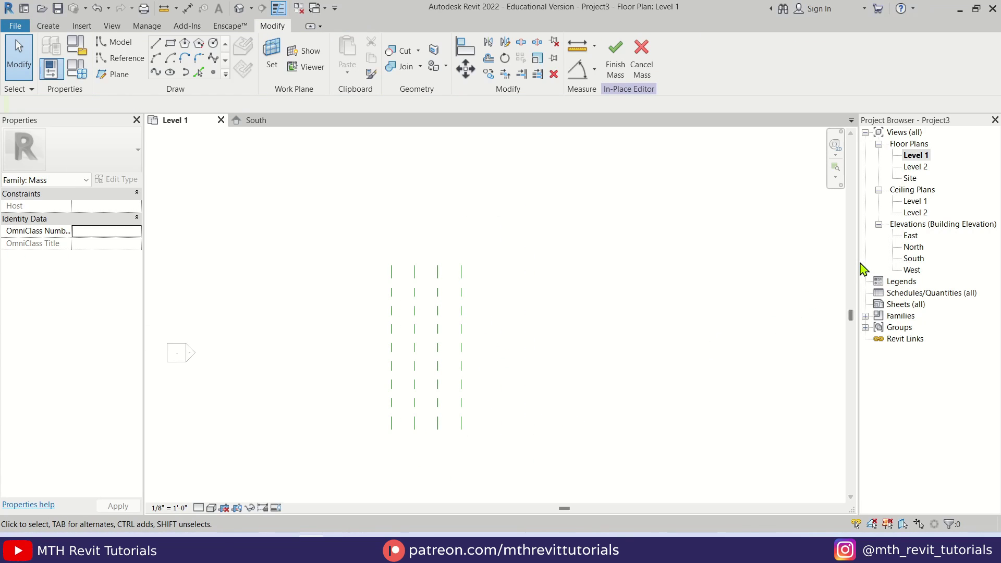
- In the East elevation, start a rectangle on work plane Reference Plane : 1, first corner at Level 2
scroll(629, 323, "down", 2)
double_click(910, 237)
middle_click_drag(434, 332, 420, 366)
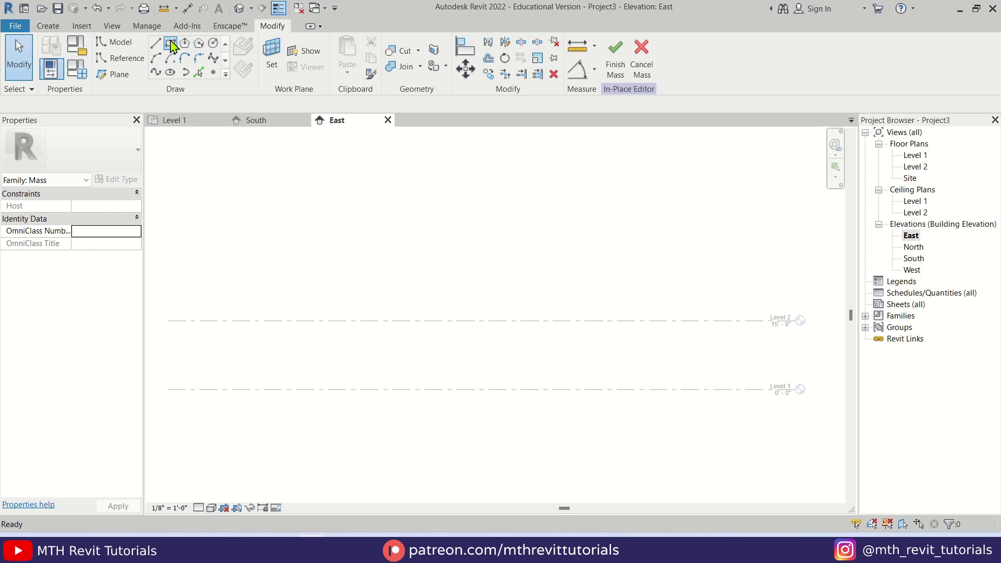
left_click(170, 44)
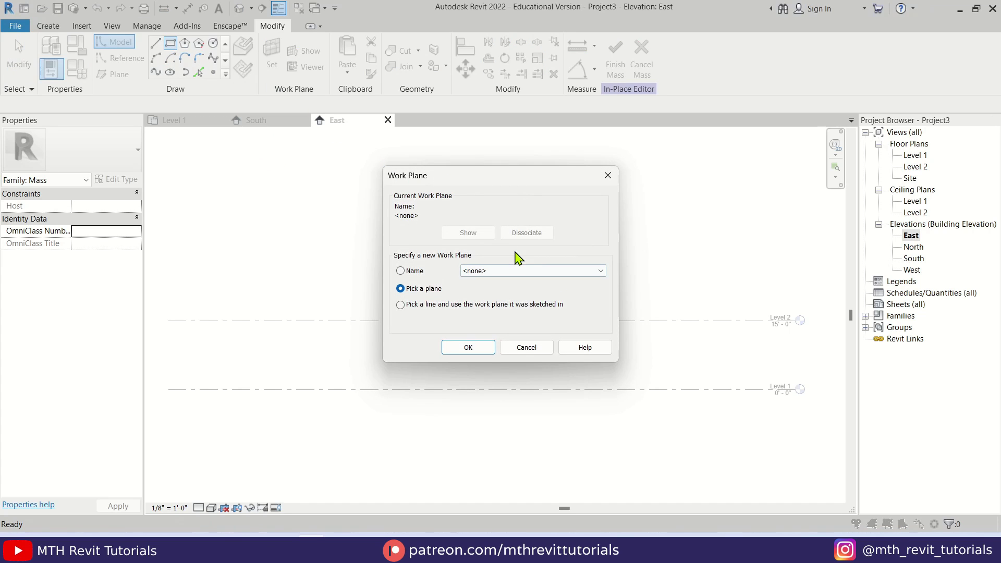
left_click(511, 272)
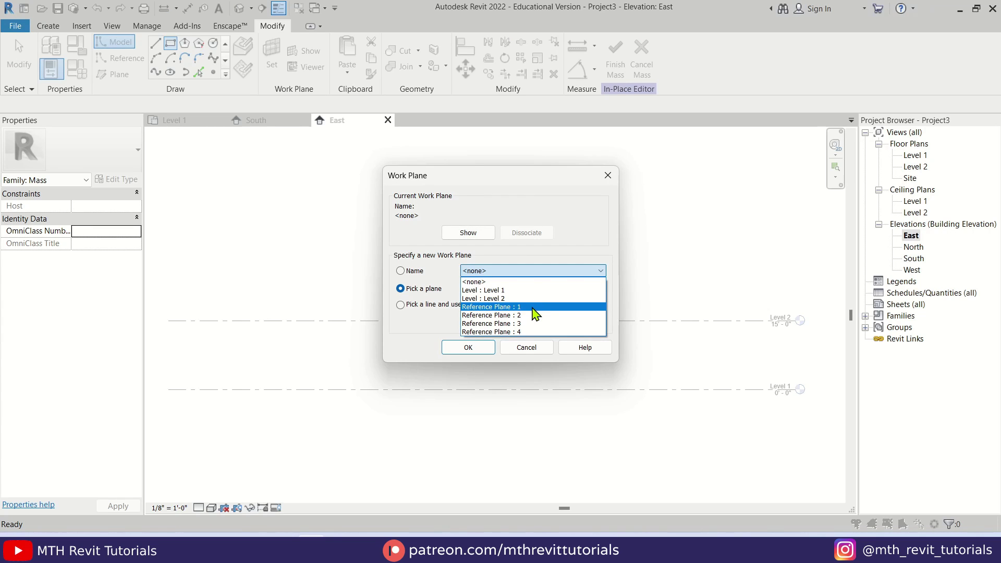
left_click(536, 310)
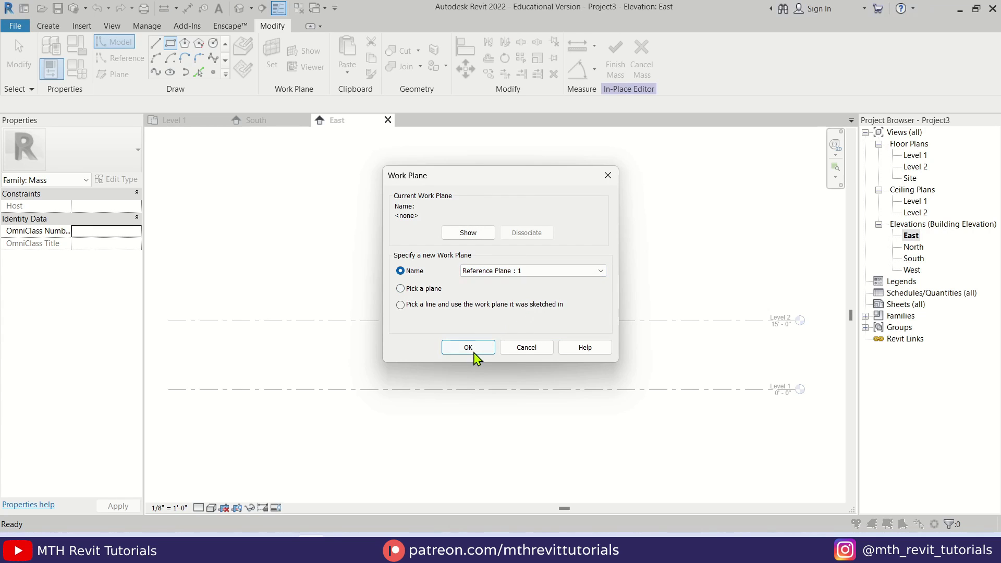
left_click(468, 347)
left_click(448, 321)
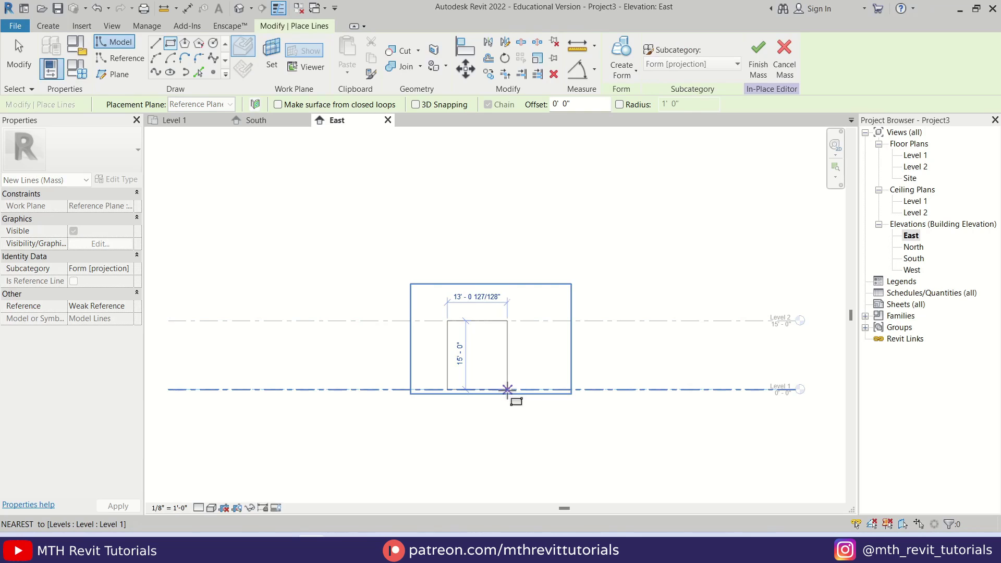
- Finish the rectangle on Level 1 and set its width to 15' to make a square
left_click(506, 389)
key("Escape")
key("Escape")
scroll(511, 354, "up", 2)
key("Tab")
left_click(512, 358)
left_click(537, 389)
key("Tab")
key("Tab")
left_click(514, 363)
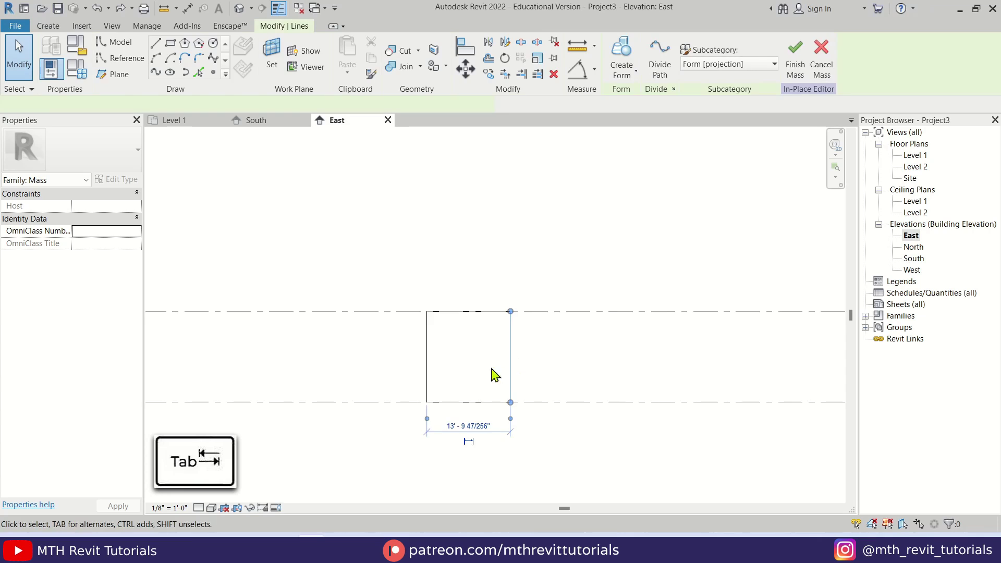
left_click(465, 426)
type("1")
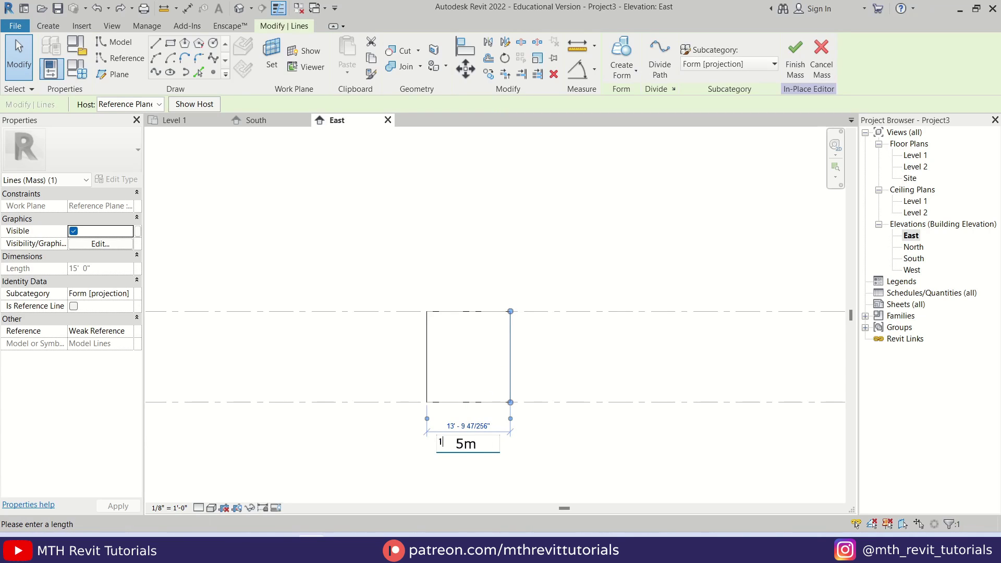
type("5'")
key("Return")
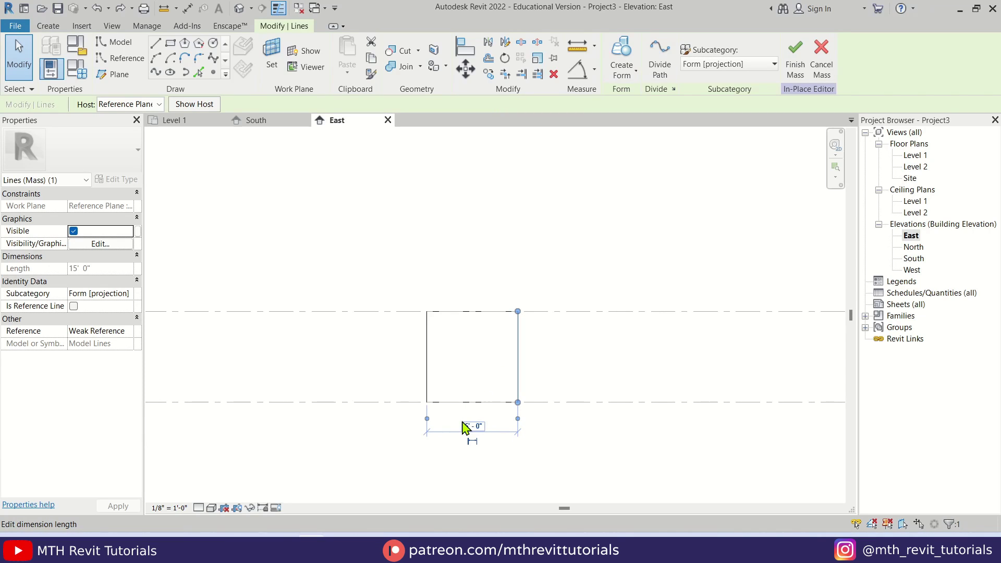
- Open the default 3D view of the 15'-0" square profile
left_click(483, 358)
scroll(573, 344, "down", 2)
scroll(683, 329, "up", 4)
scroll(695, 297, "down", 3)
scroll(402, 324, "up", 2)
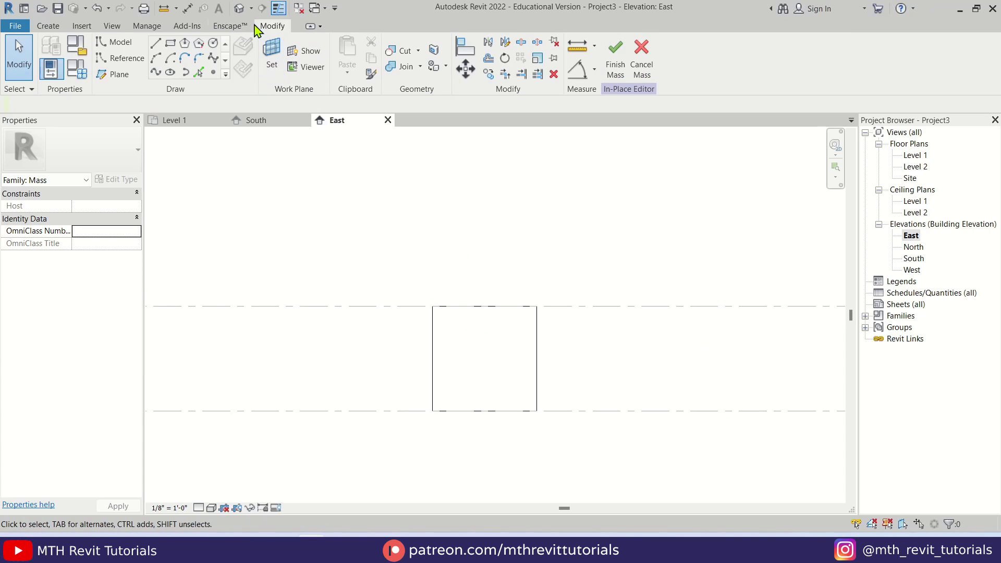
left_click(240, 8)
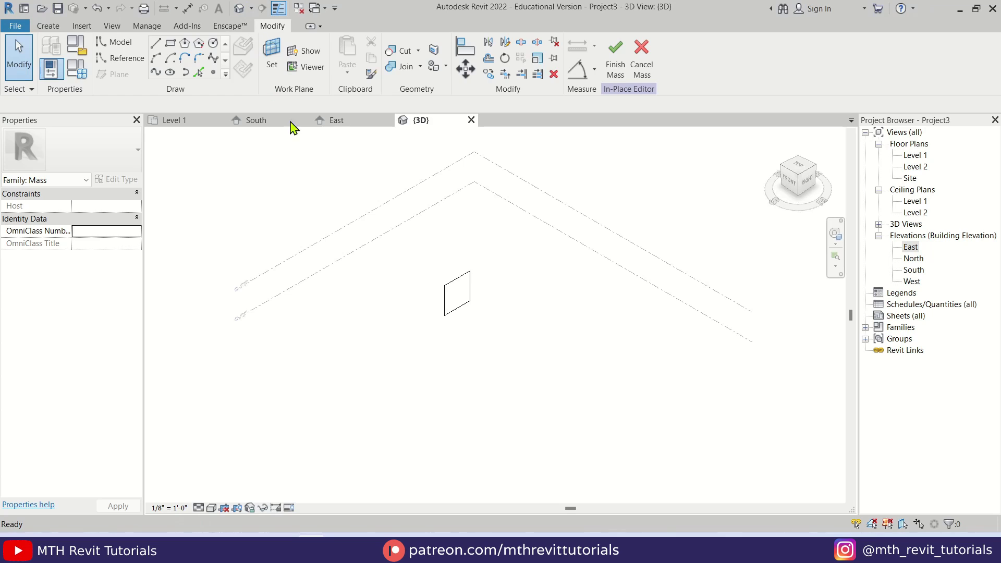
- Copy the square outline and paste it aligned onto Reference Plane : 2
scroll(468, 275, "up", 4)
left_click(514, 322)
left_click(452, 307)
key("Tab")
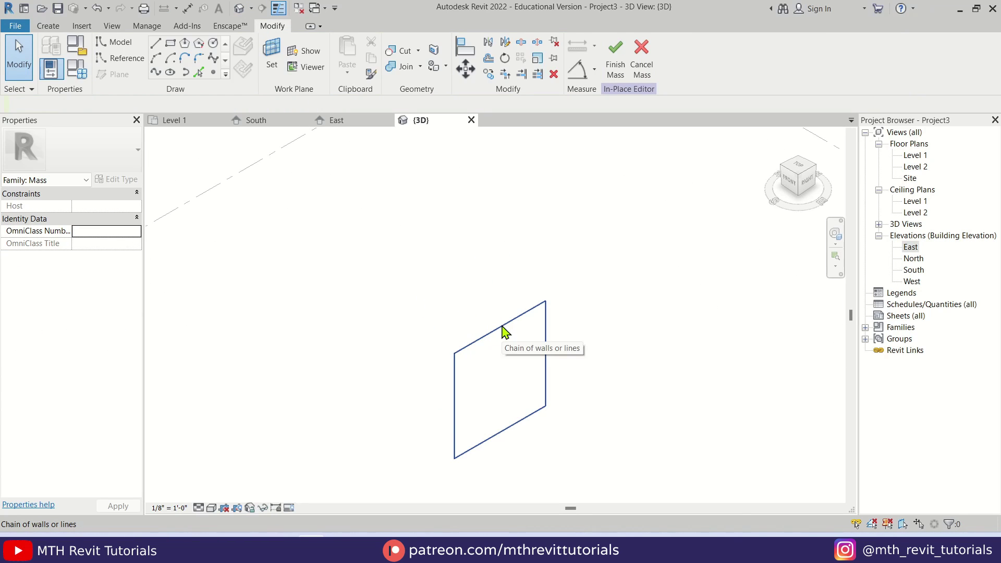
left_click(503, 329)
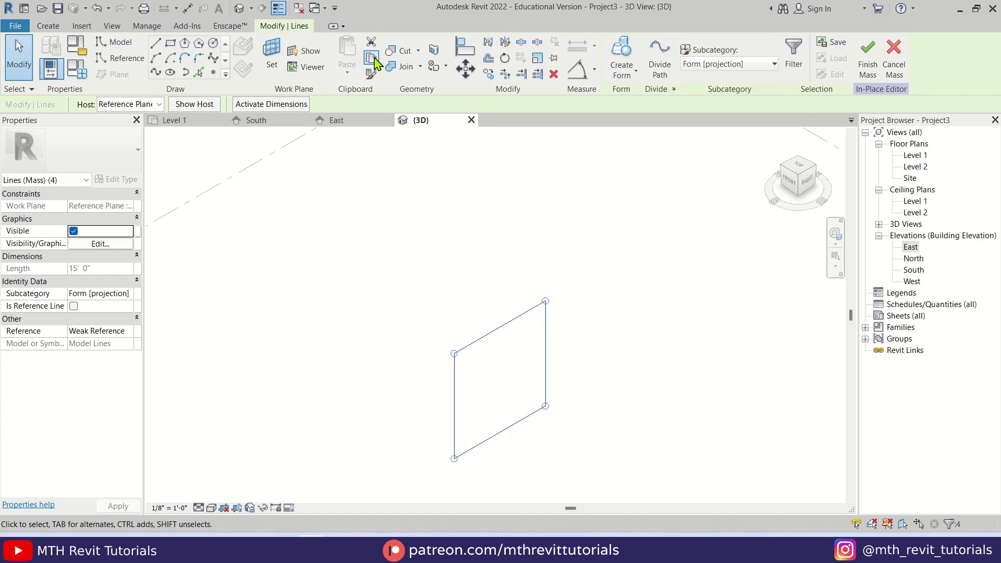
left_click(373, 58)
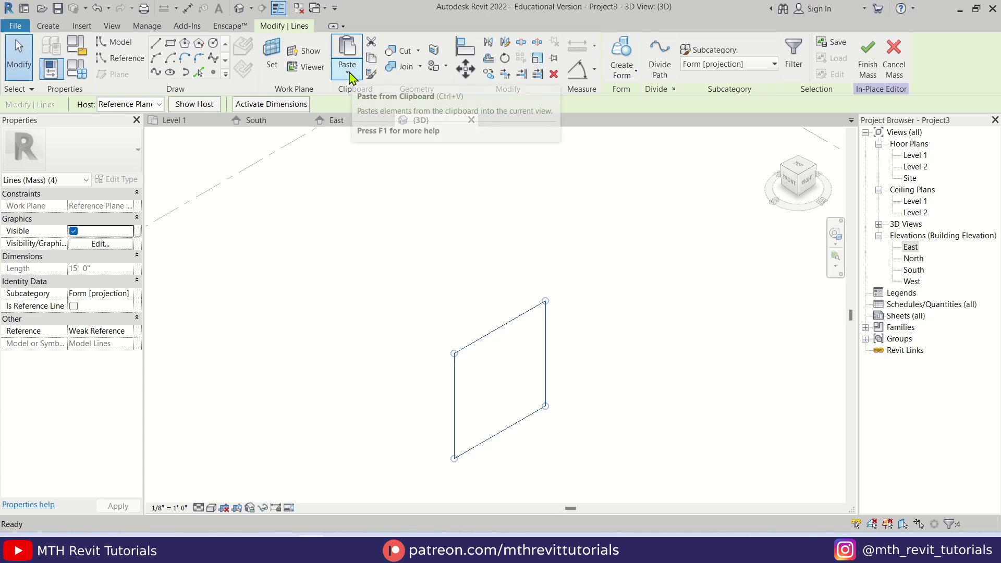
left_click(348, 73)
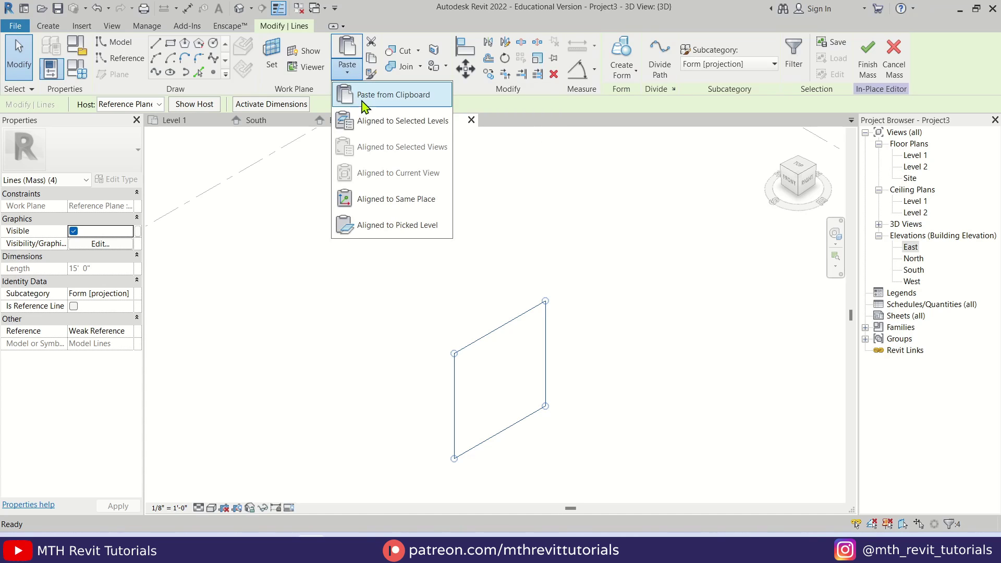
left_click(406, 205)
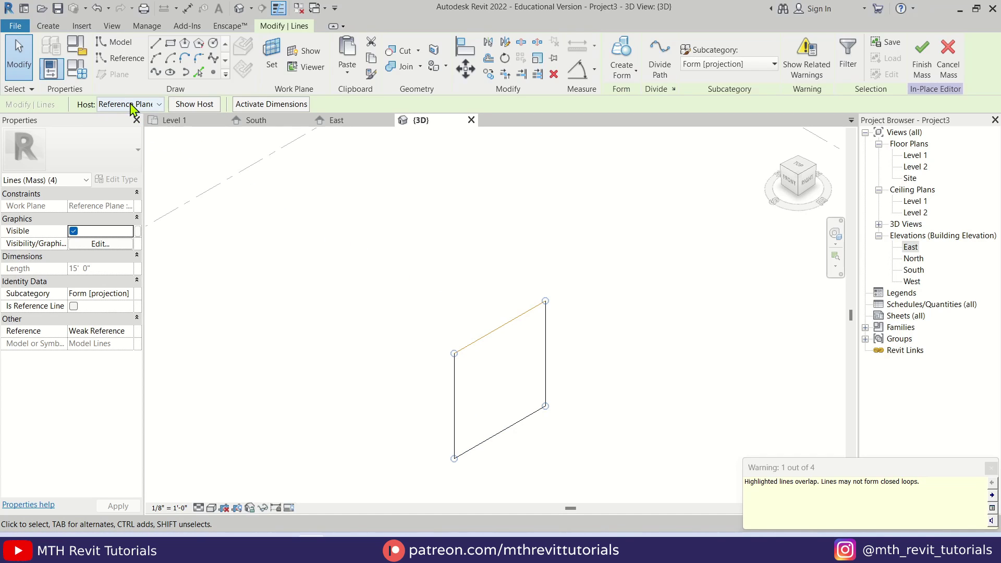
left_click(156, 106)
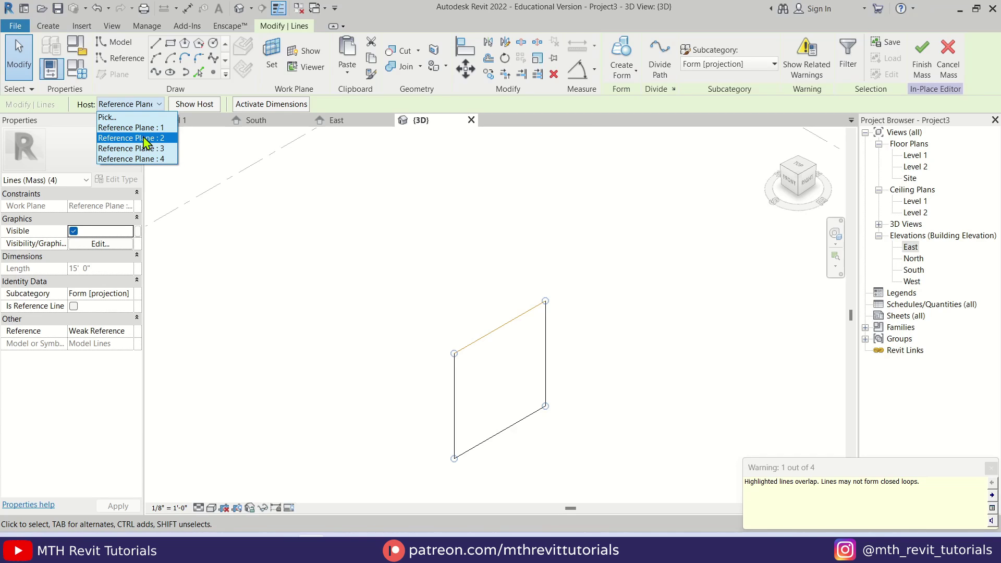
left_click(164, 139)
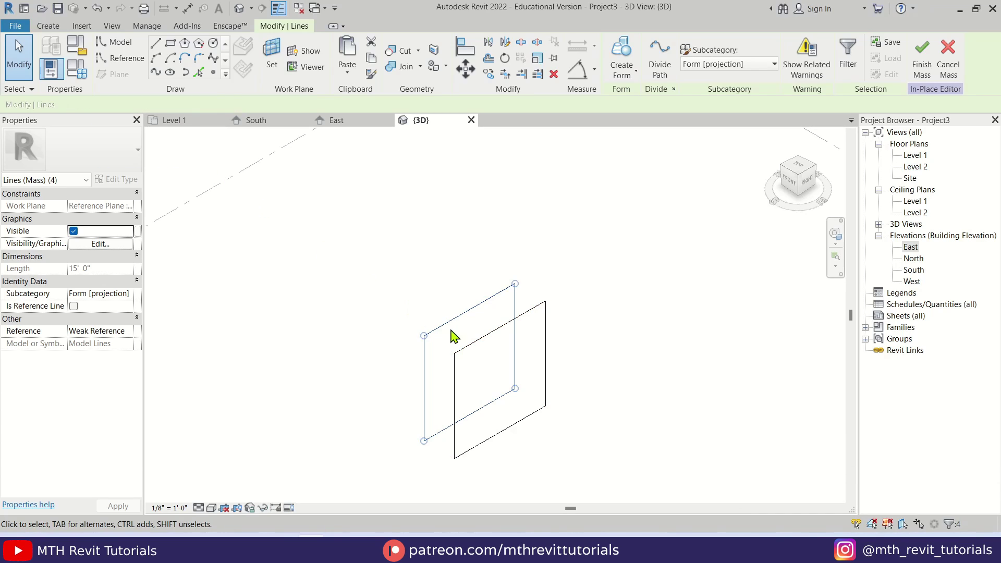
middle_click_drag(456, 357, 521, 382)
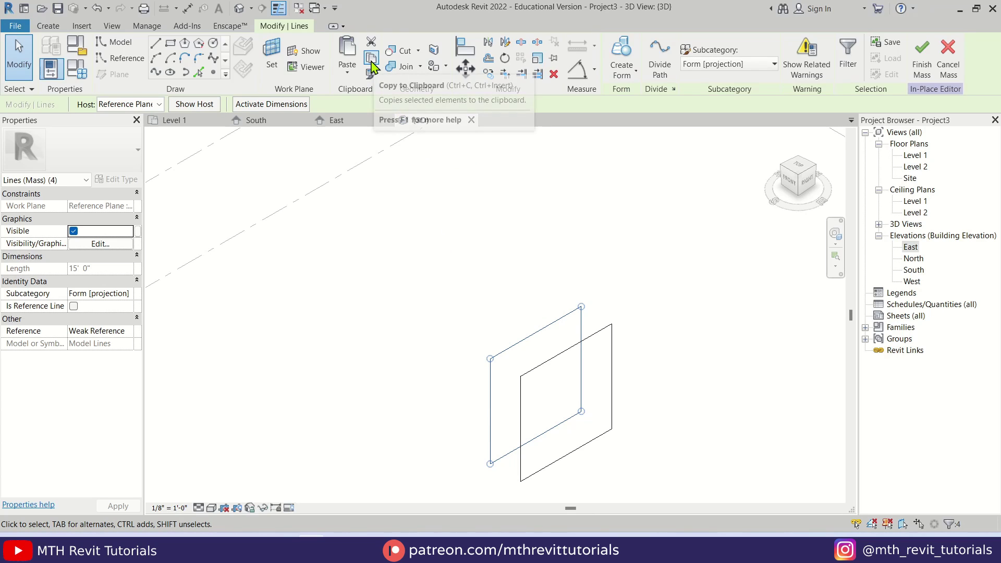
- Paste two more aligned copies of the square onto Reference Planes : 3 and : 4
left_click(350, 72)
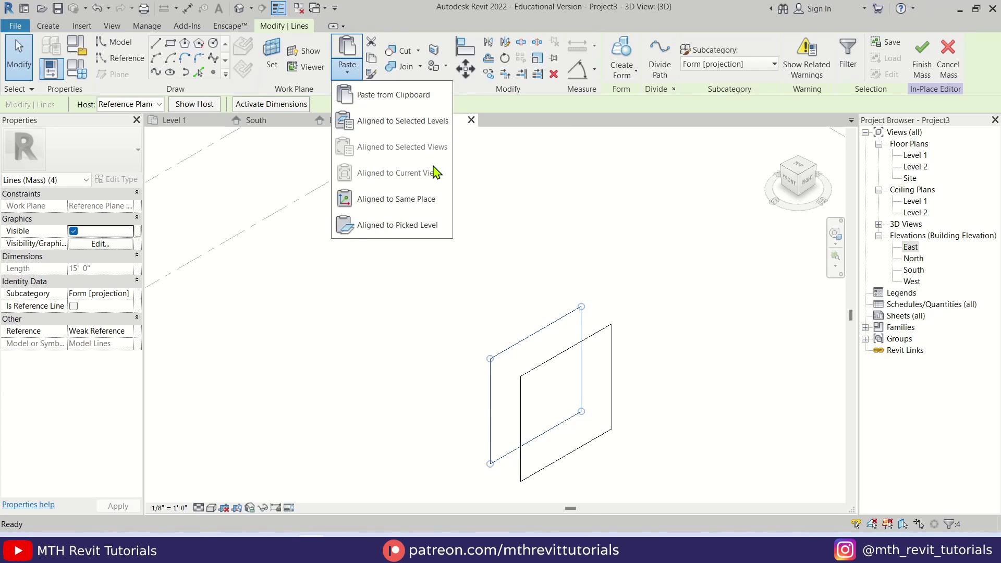
left_click(410, 203)
left_click(150, 106)
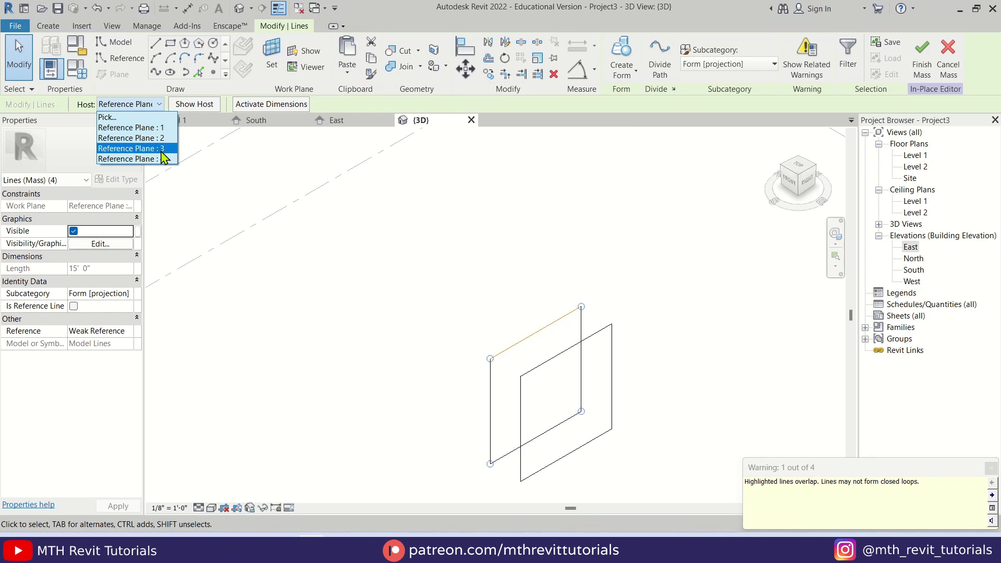
left_click(162, 151)
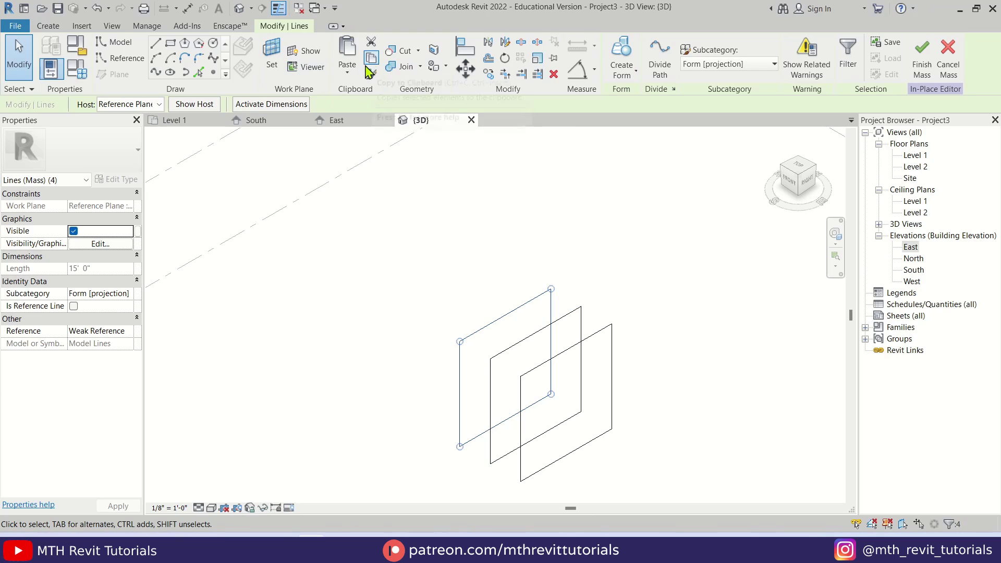
left_click(346, 72)
left_click(428, 196)
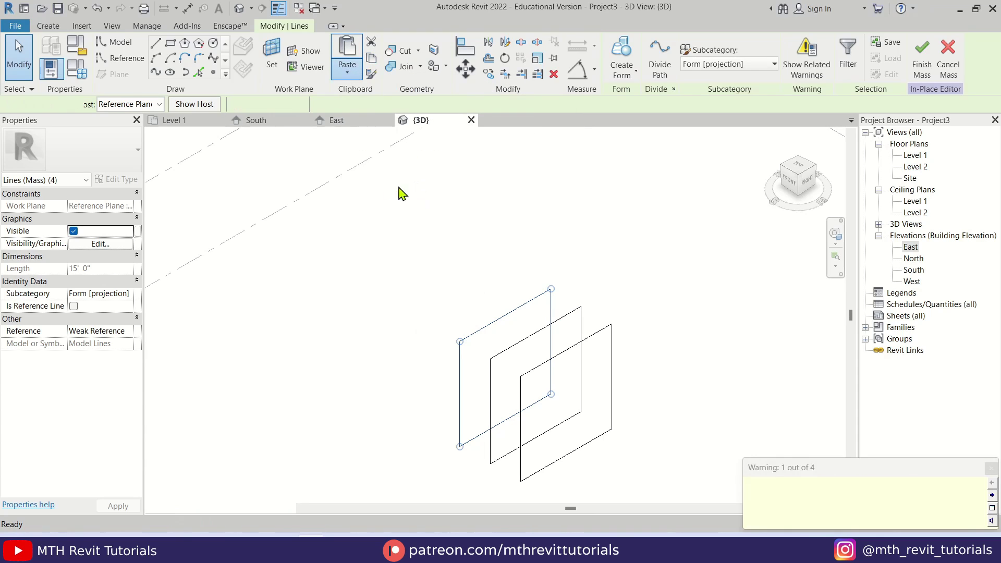
left_click(143, 104)
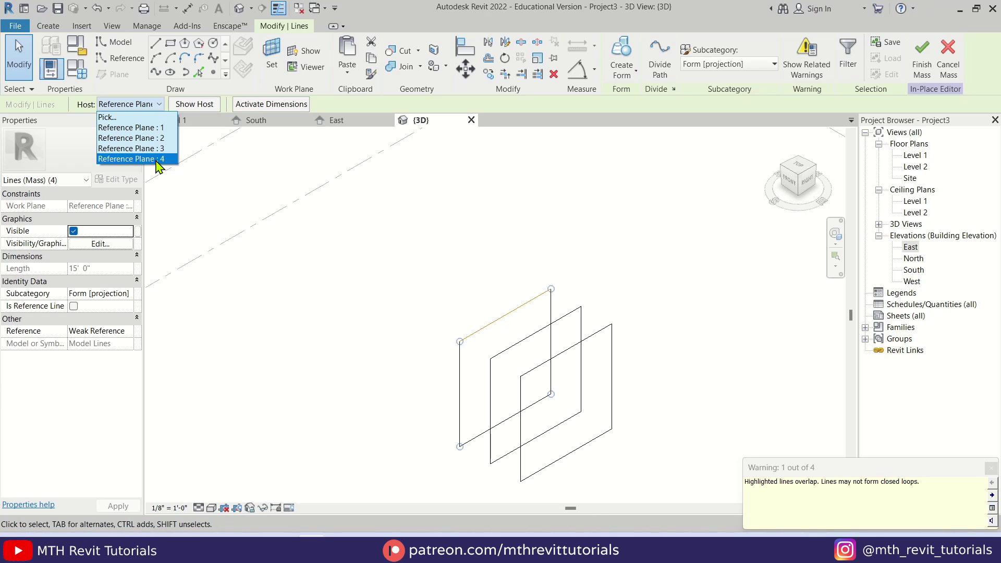
left_click(156, 159)
left_click(346, 268)
middle_click_drag(346, 268, 444, 465, "shift")
middle_click_drag(431, 346, 412, 396, "shift")
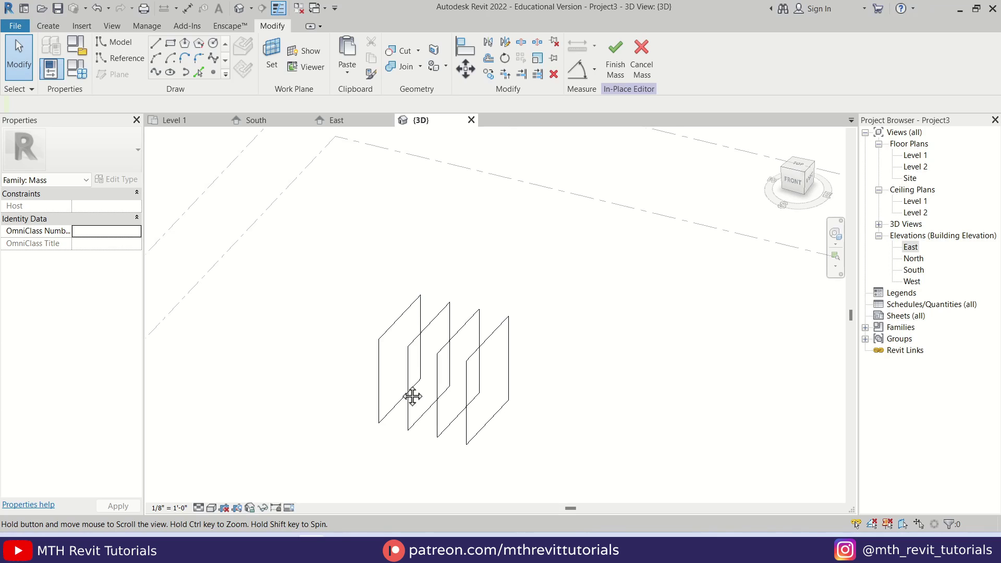
left_click(299, 10)
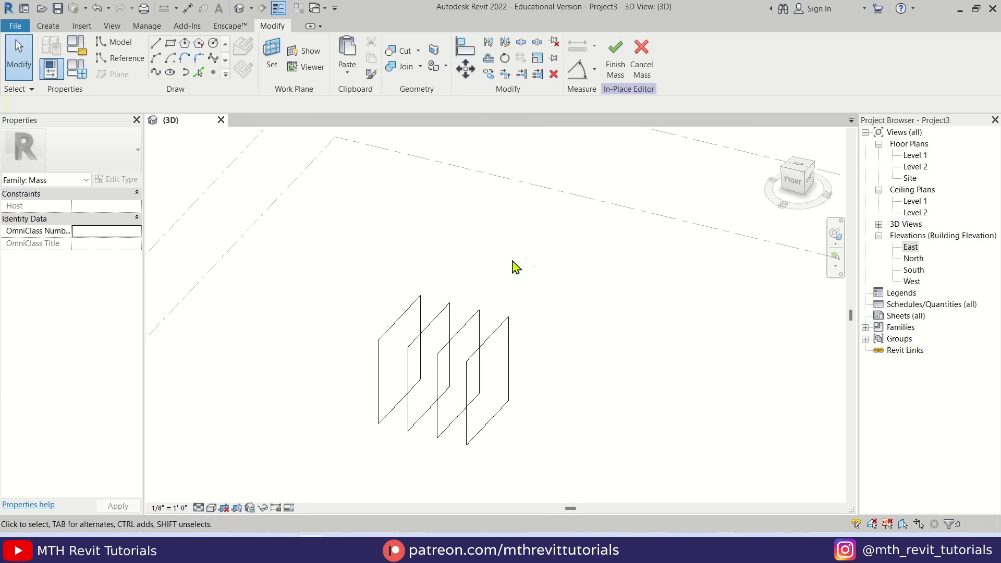
double_click(911, 248)
scroll(526, 255, "up", 1)
key("w")
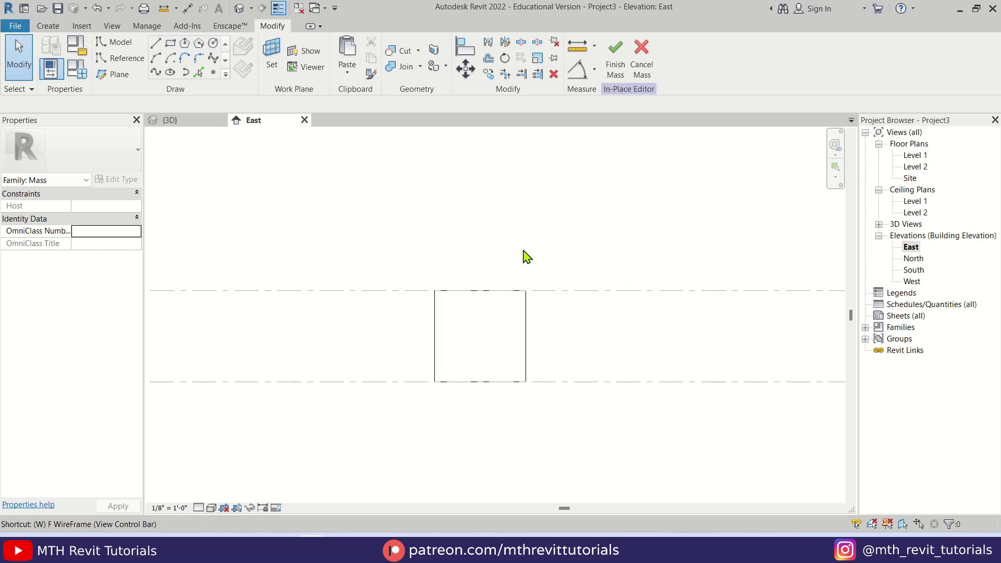
key("t")
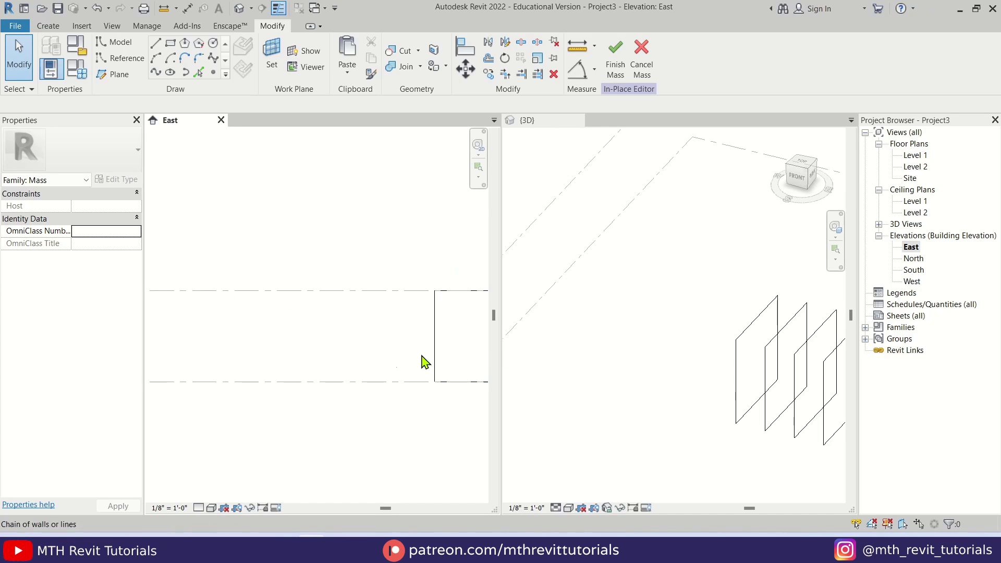
left_click(602, 400)
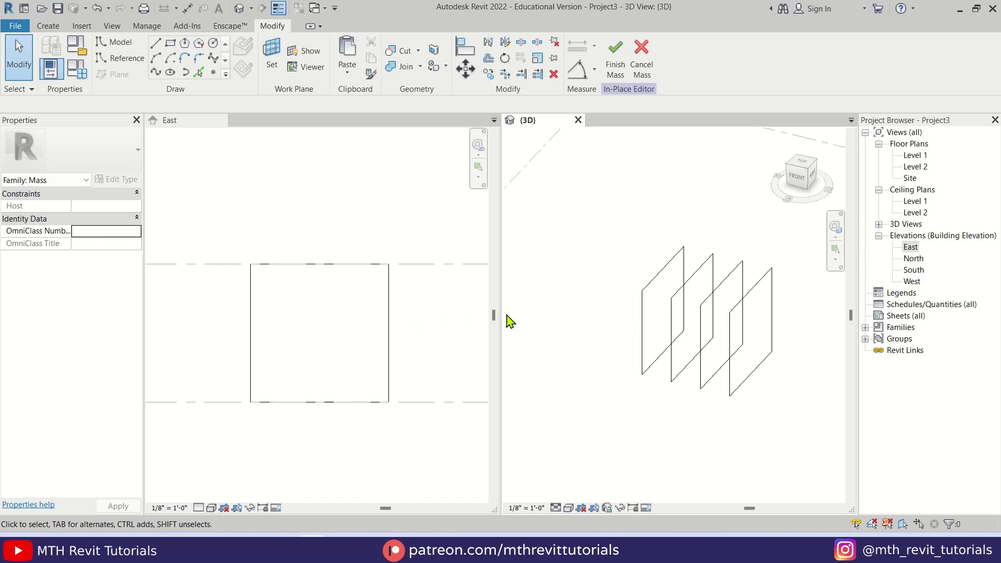
scroll(608, 440, "down", 1)
middle_click_drag(608, 440, 633, 395)
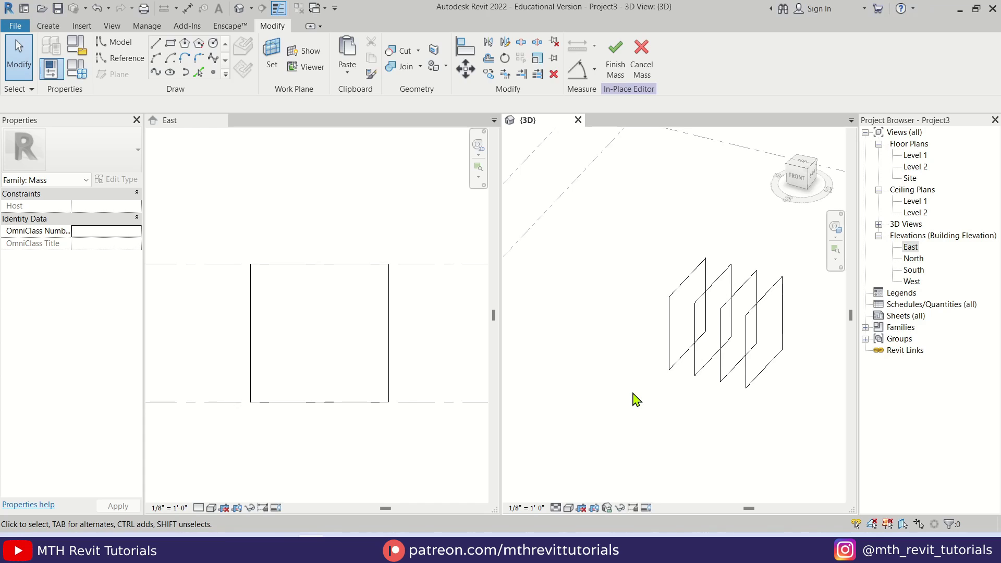
scroll(710, 415, "up", 2)
key("Tab")
- Rotate the third square profile 25° in the East elevation
left_click(756, 259)
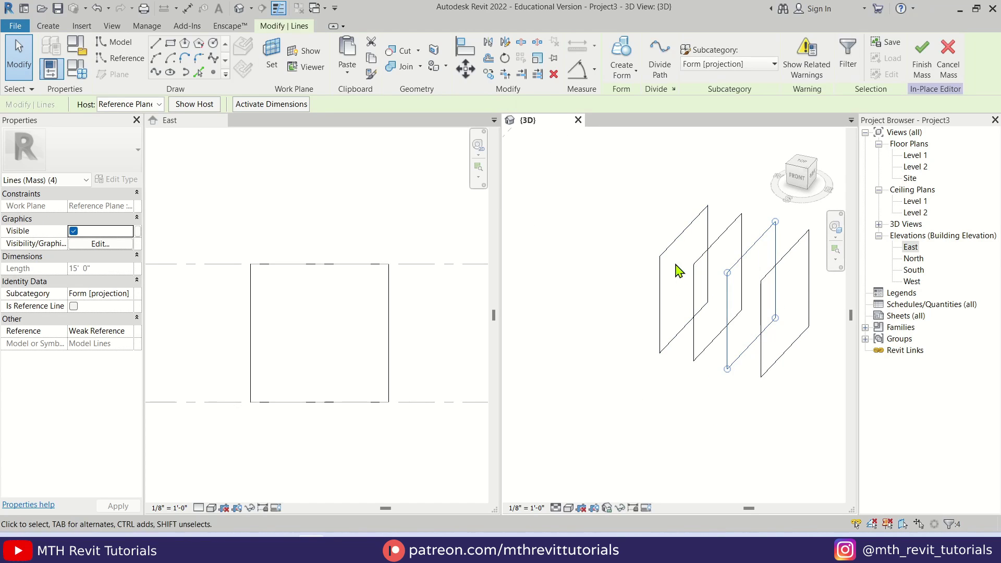
left_click(393, 247)
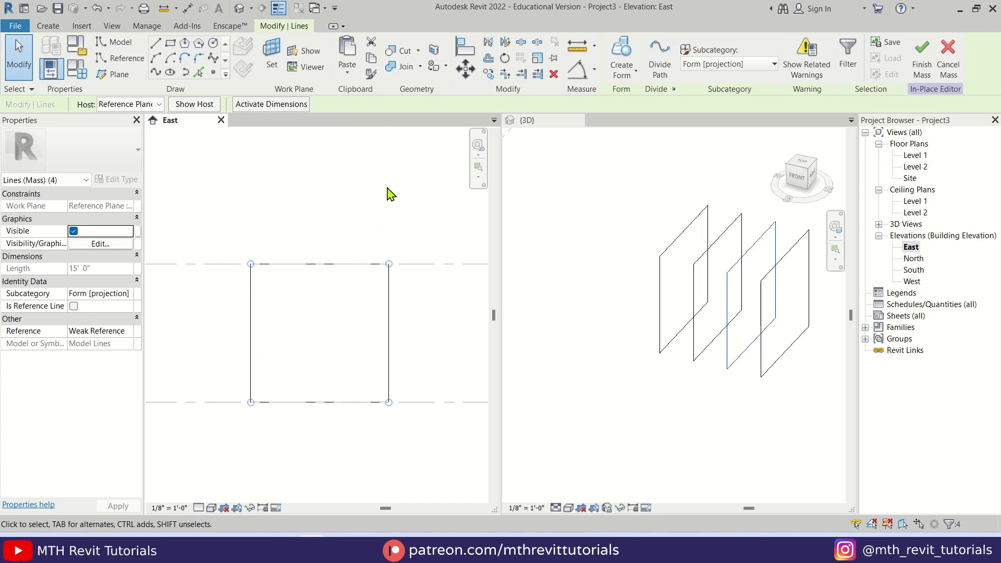
left_click(506, 60)
left_click(431, 340)
type("25")
key("Return")
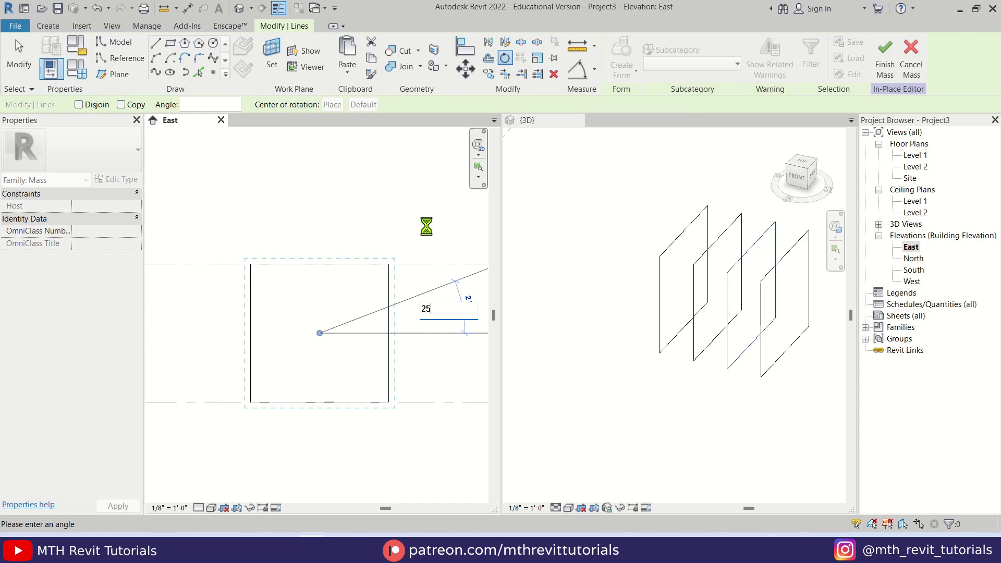
- Rotate the middle square profile 45° in the East elevation
left_click(710, 371)
middle_click_drag(710, 371, 706, 308, "shift")
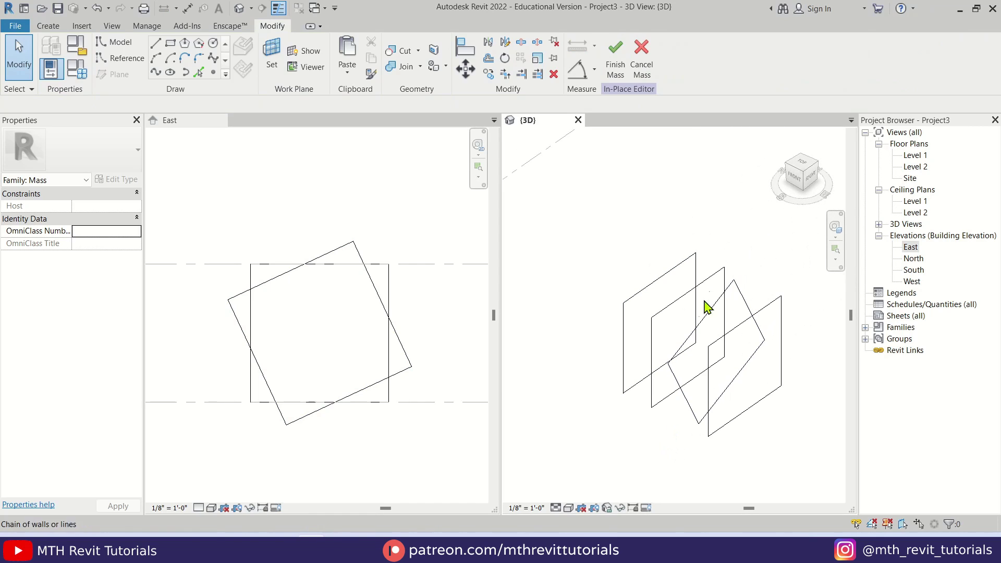
left_click(721, 273)
middle_click_drag(393, 228, 417, 259)
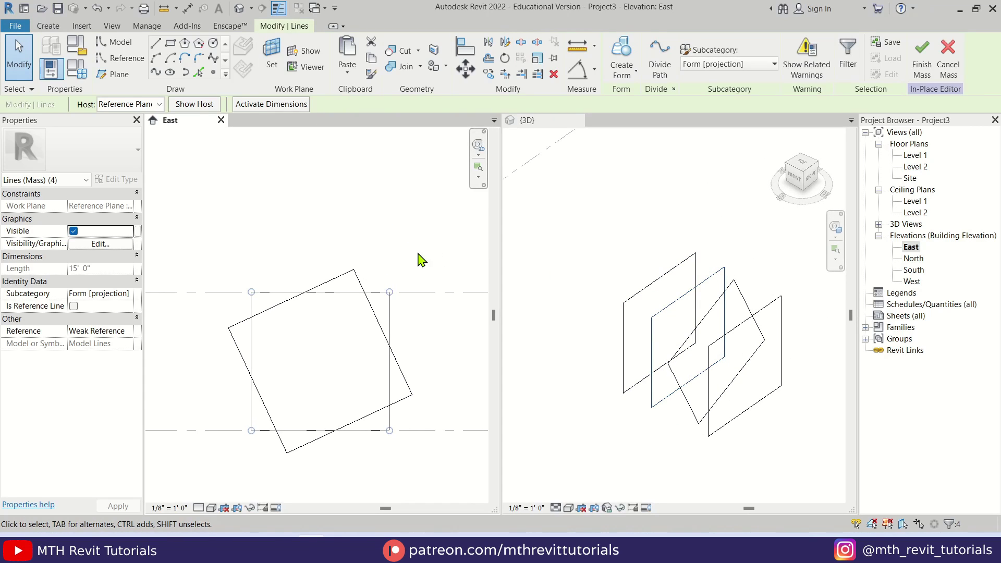
left_click(505, 57)
left_click(447, 361)
type("4")
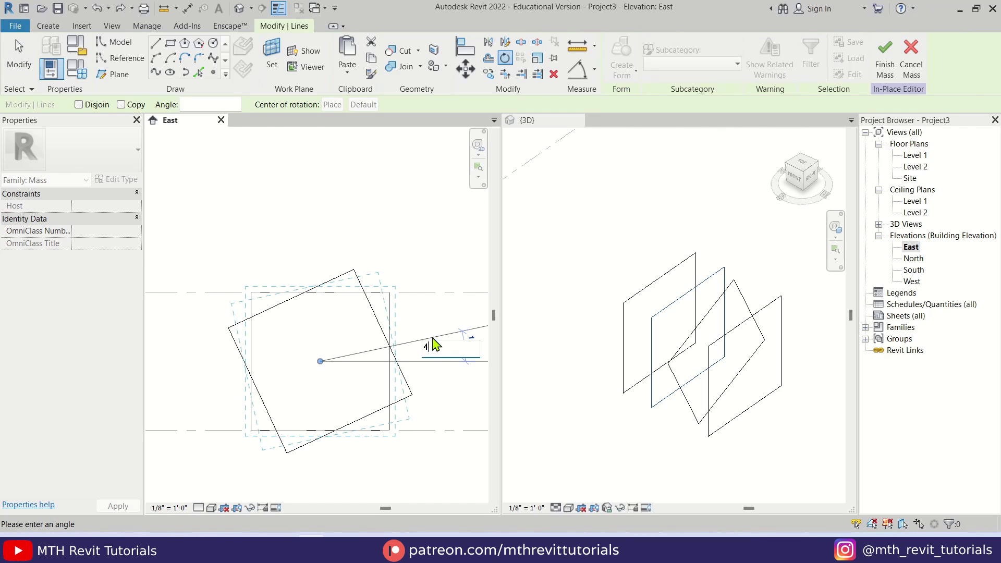
type("5")
key("Return")
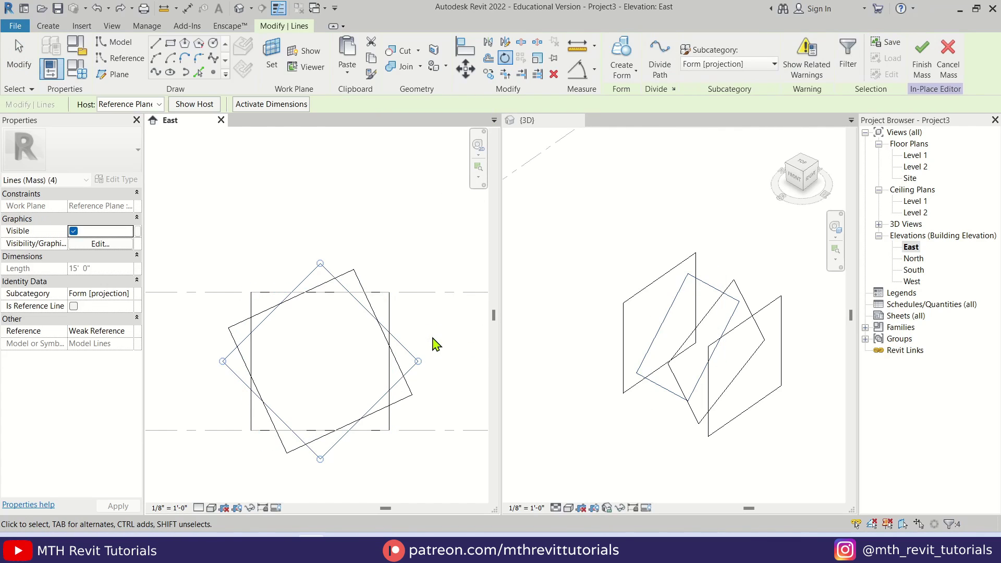
key("Escape")
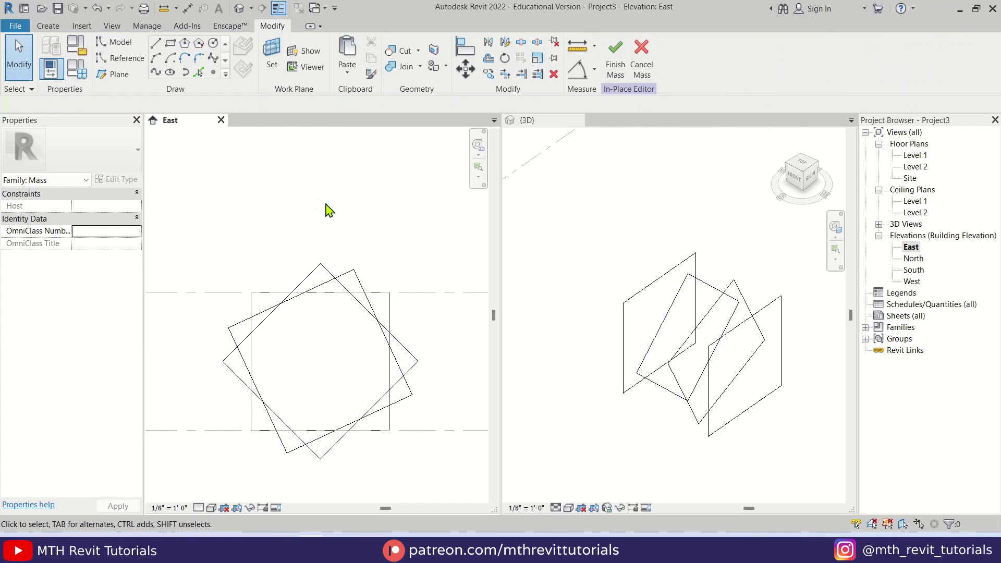
- Select all sixteen profile lines in 3D and create a solid form from them
left_click(221, 120)
middle_click_drag(362, 371, 583, 239)
left_click_drag(662, 182, 412, 510)
left_click_drag(350, 521, 352, 520)
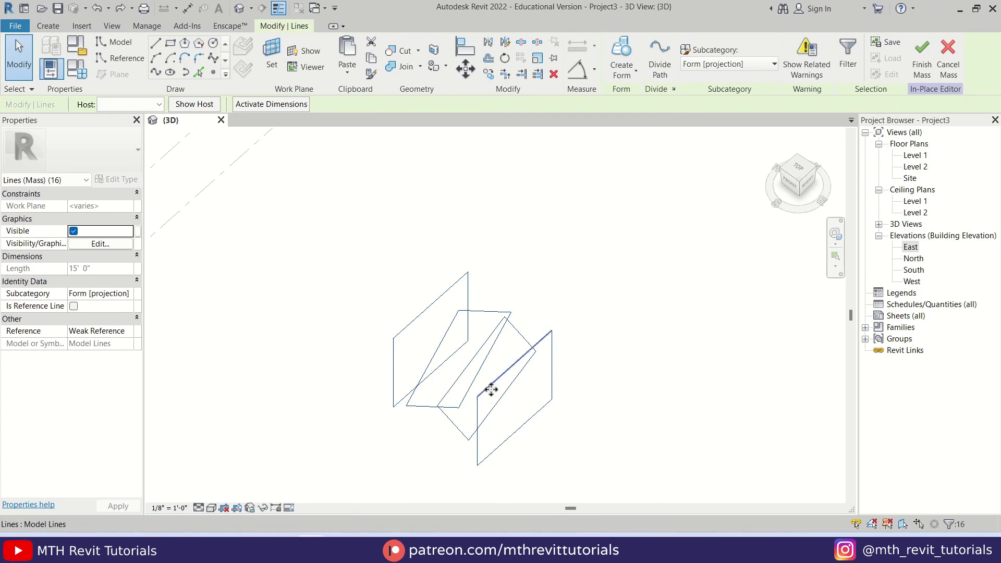
mouse_move(579, 318)
middle_mouse_down()
mouse_move(614, 297)
mouse_move(599, 317)
middle_mouse_up()
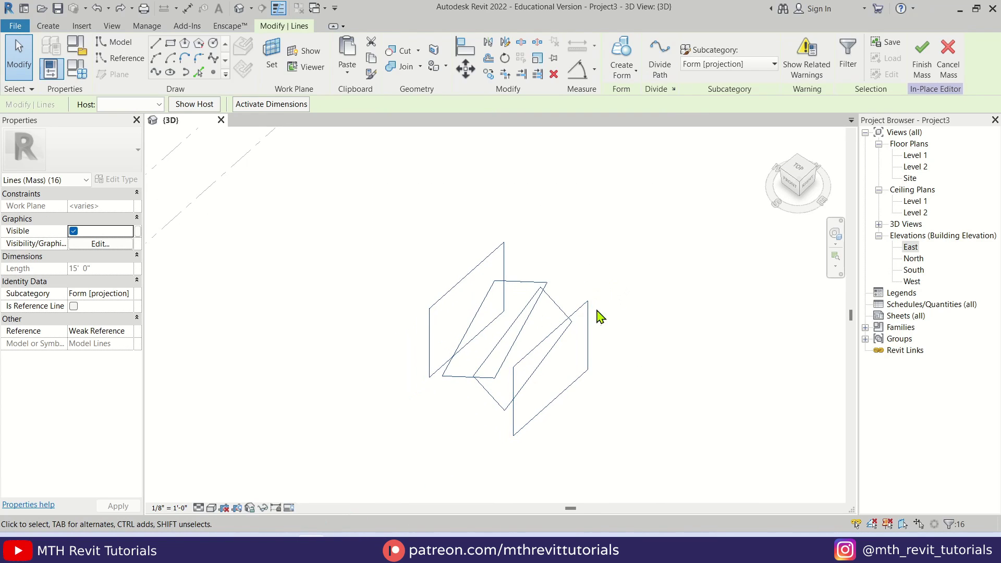
left_click(630, 56)
- Switch the 3D view to shaded with SD and orbit to see the twisted form
scroll(615, 385, "up", 1)
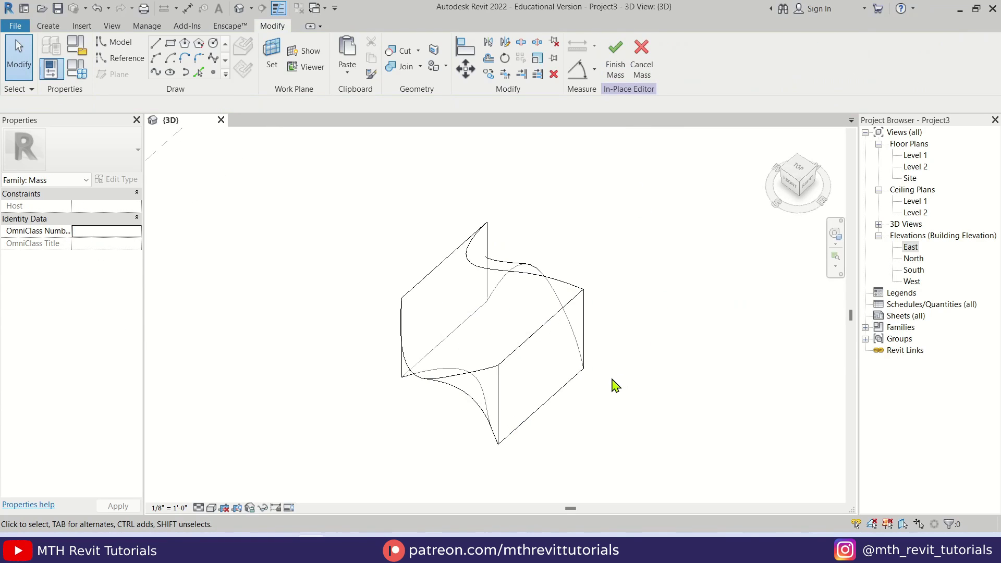
scroll(538, 375, "up", 1)
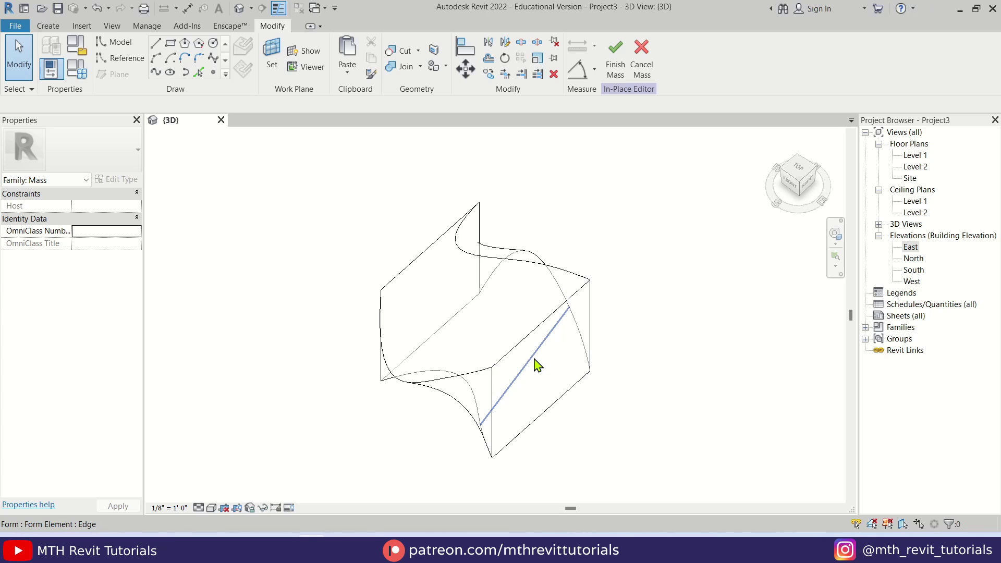
key("s")
key("d")
mouse_move(587, 489)
middle_mouse_down("shift")
mouse_move(529, 398)
mouse_move(550, 405)
mouse_move(449, 443)
mouse_move(496, 364)
mouse_move(549, 402)
mouse_move(536, 351)
mouse_move(663, 407)
mouse_move(619, 399)
middle_mouse_up("shift")
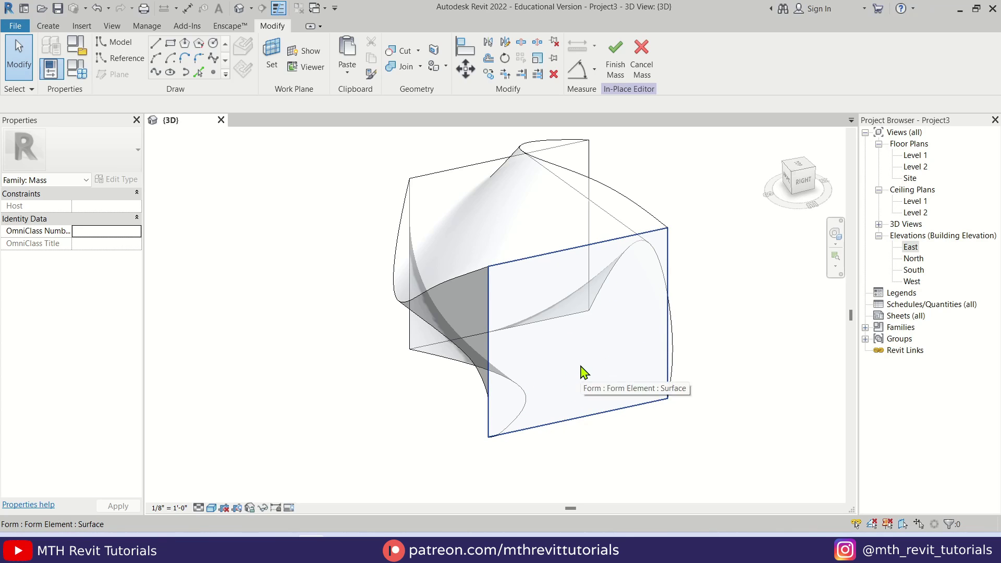
- In the East elevation, draw a rectangle of model lines on the mass's end face
double_click(909, 247)
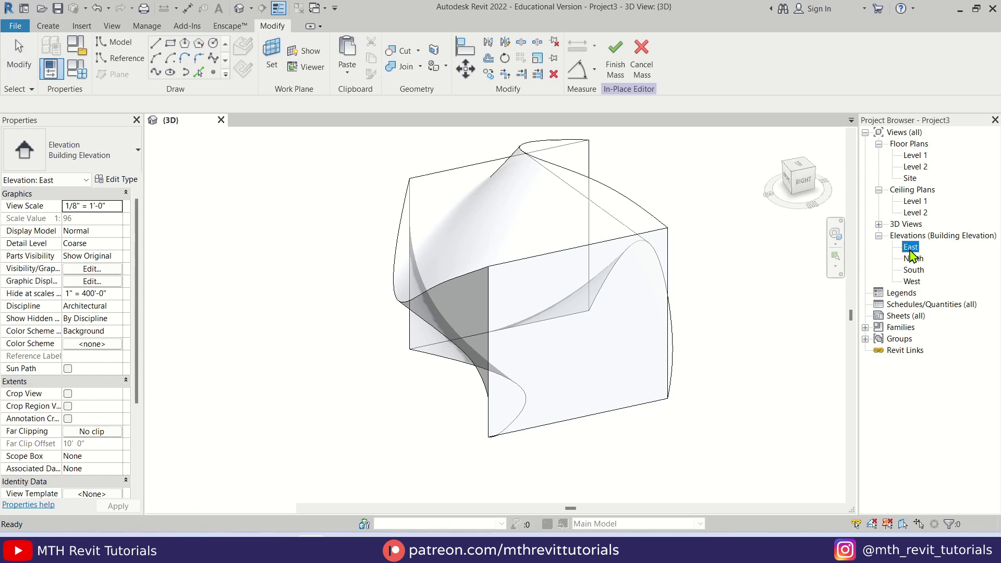
scroll(570, 361, "up", 3)
middle_click_drag(627, 338, 620, 384)
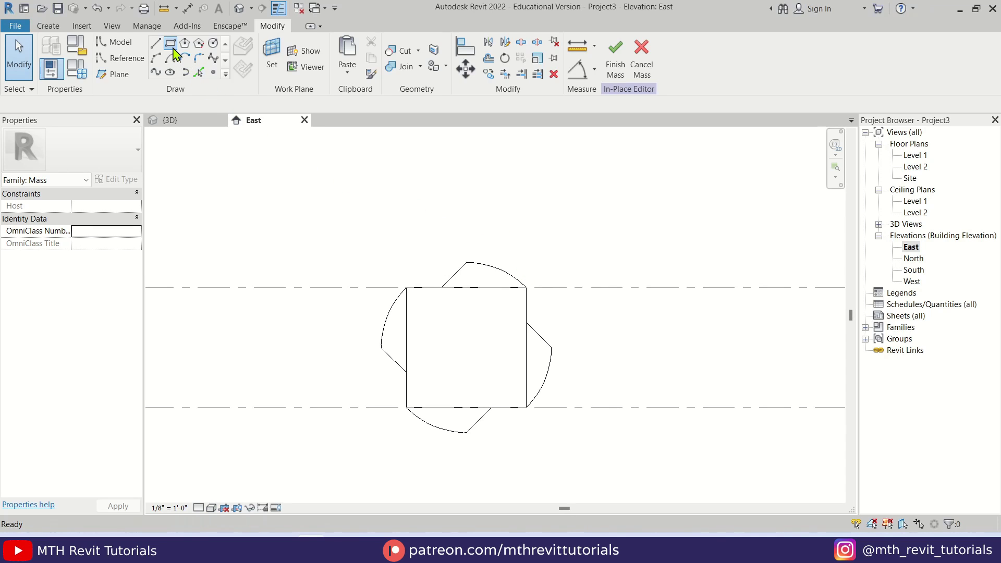
left_click(173, 51)
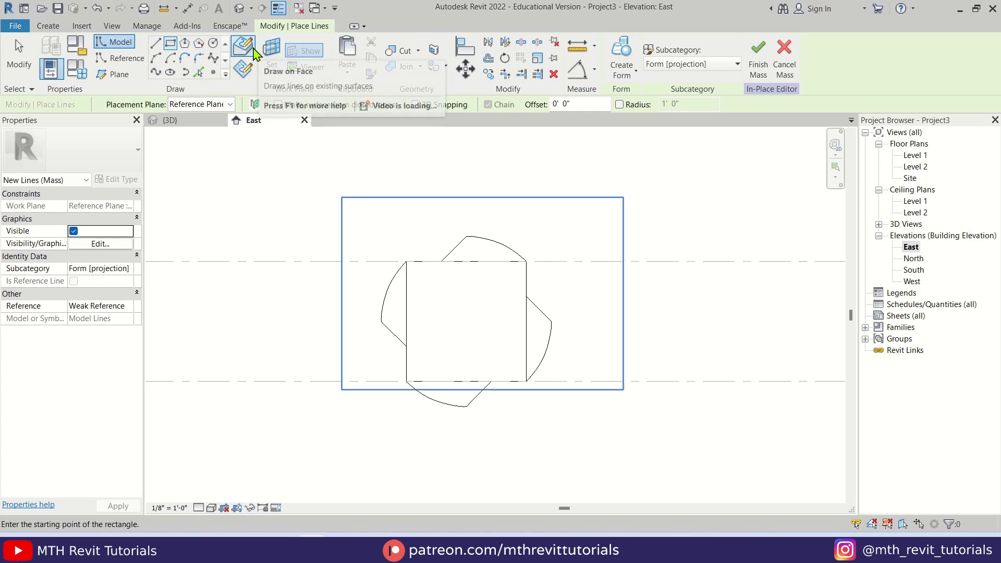
left_click(254, 51)
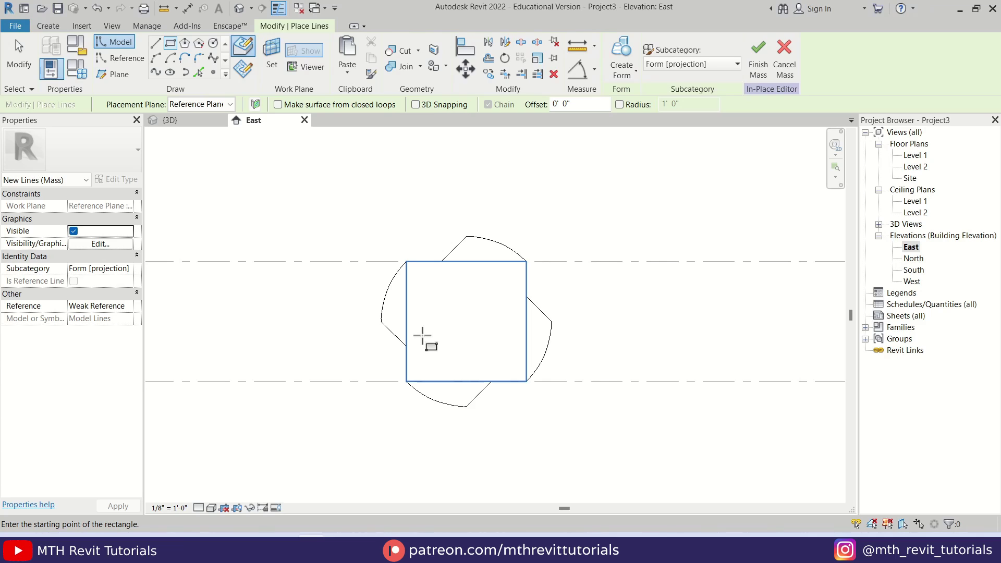
left_click(422, 336)
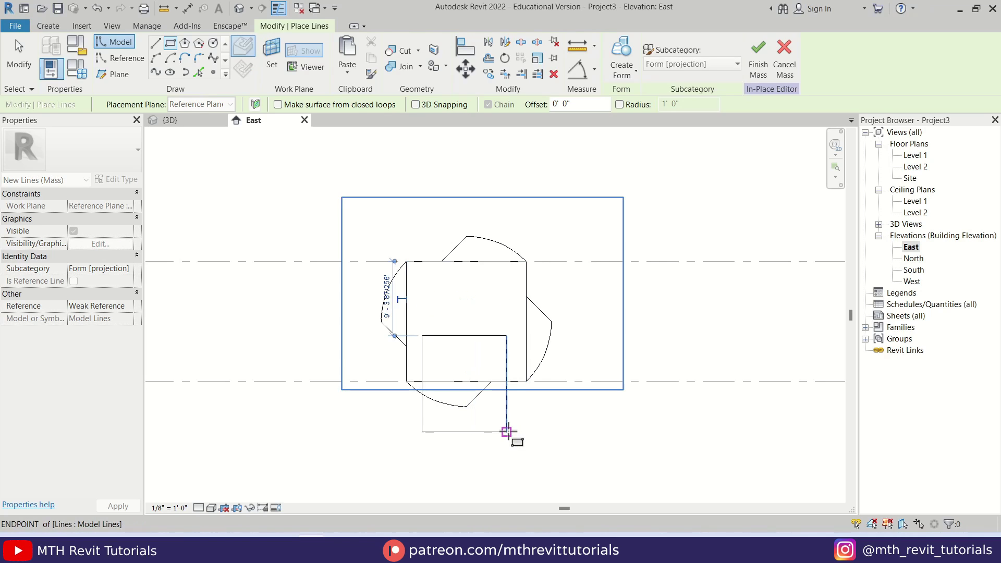
left_click(506, 432)
key("Escape")
key("Escape")
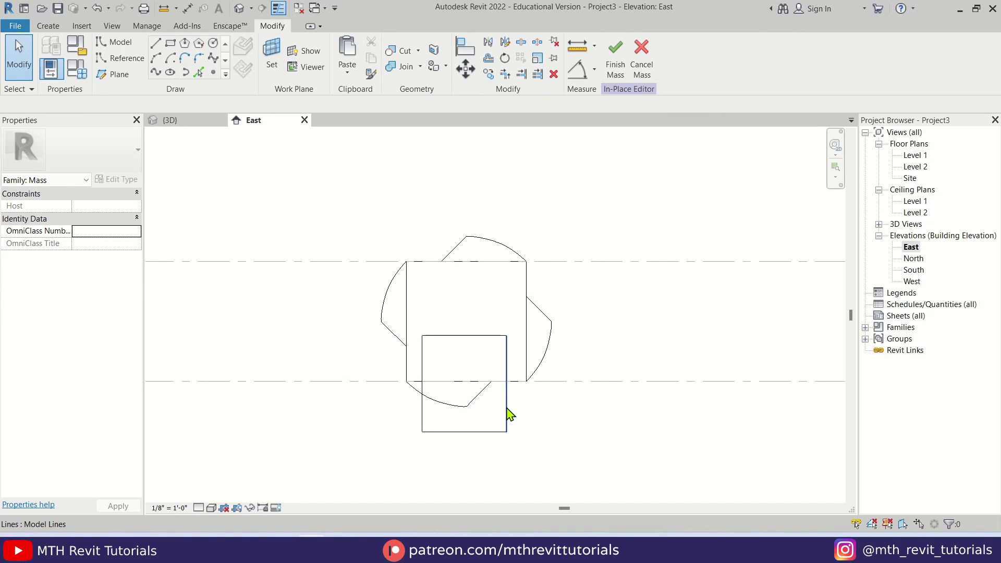
- Set the rectangle's right edge 3' inside the square face's right edge
left_click(507, 410)
left_click_drag(430, 465, 530, 371)
scroll(511, 467, "up", 2)
left_click(523, 462)
left_click(519, 455)
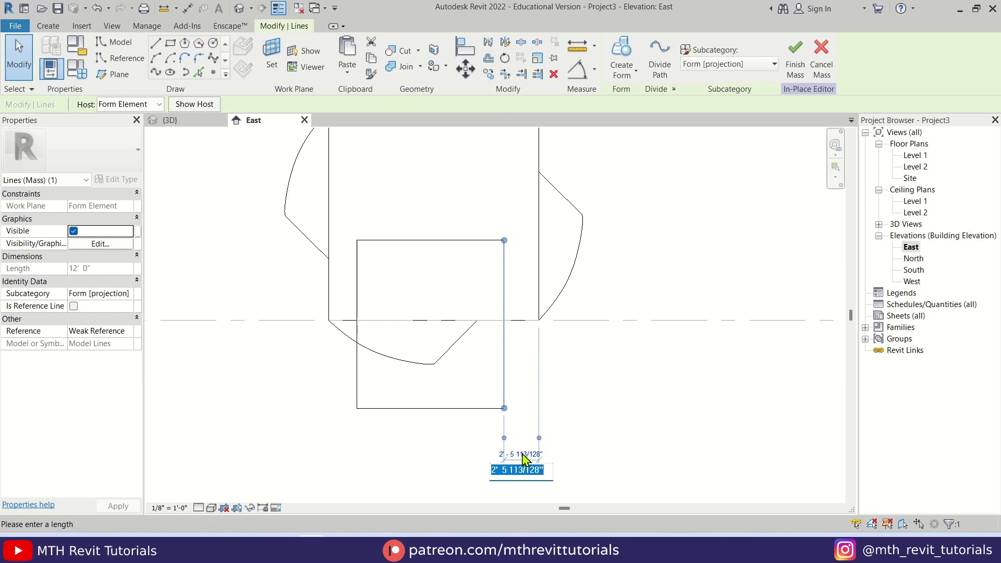
type("3")
key("Return")
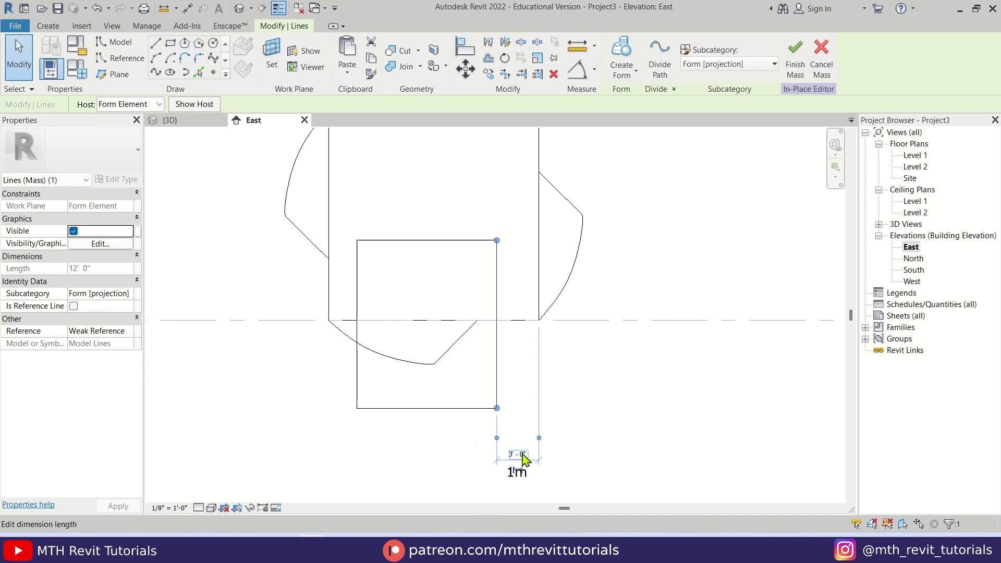
- Set the rectangle's left edge 3' inside the mass's left edge, then return to 3D
left_click(359, 283)
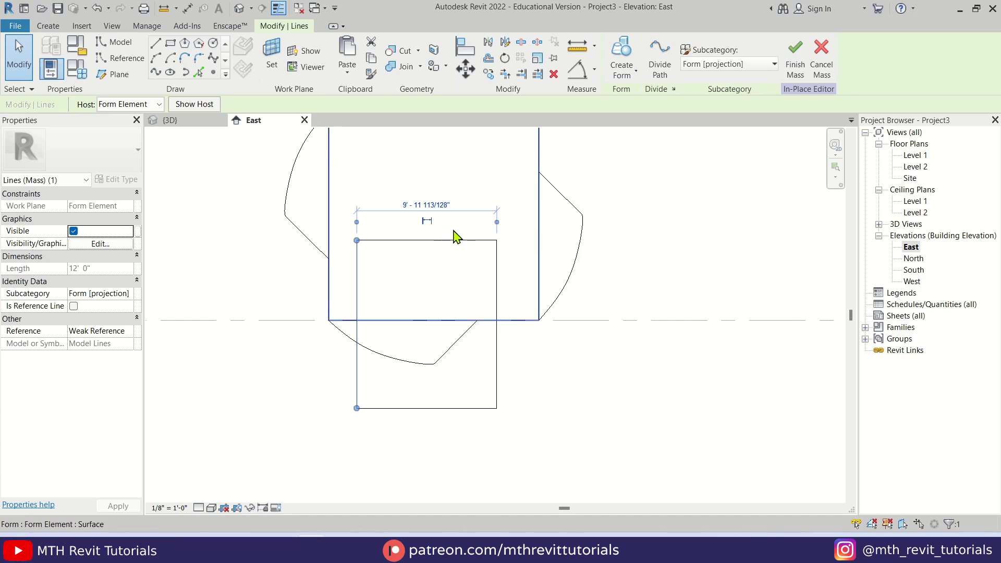
left_click_drag(356, 222, 330, 291)
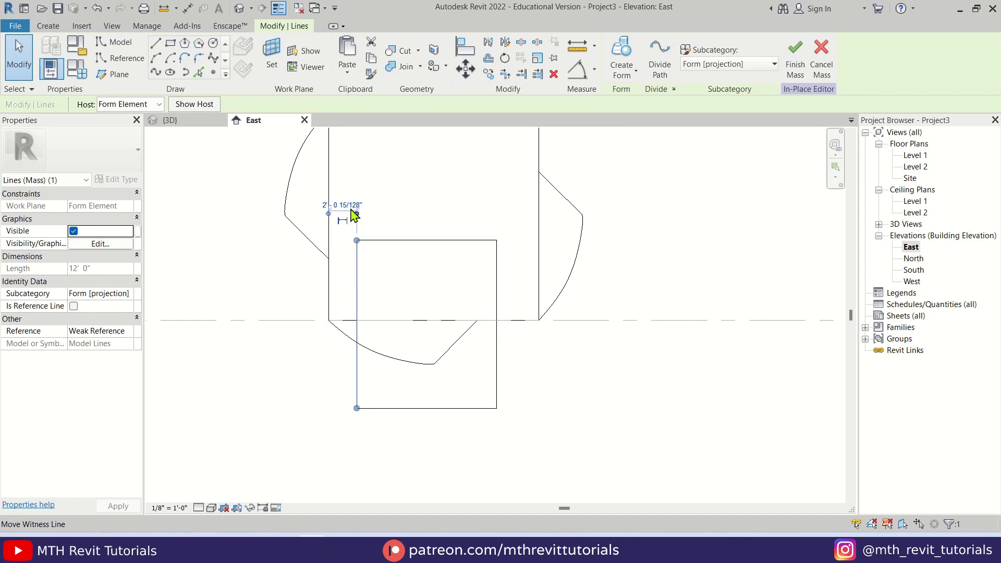
left_click(343, 201)
type("3")
key("Return")
key("Escape")
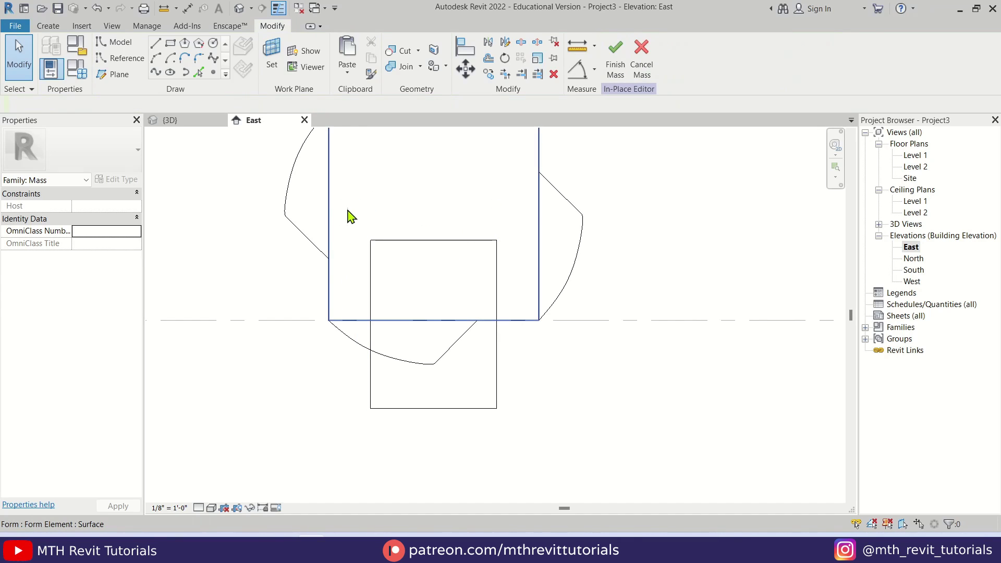
left_click(238, 9)
scroll(396, 277, "down", 3)
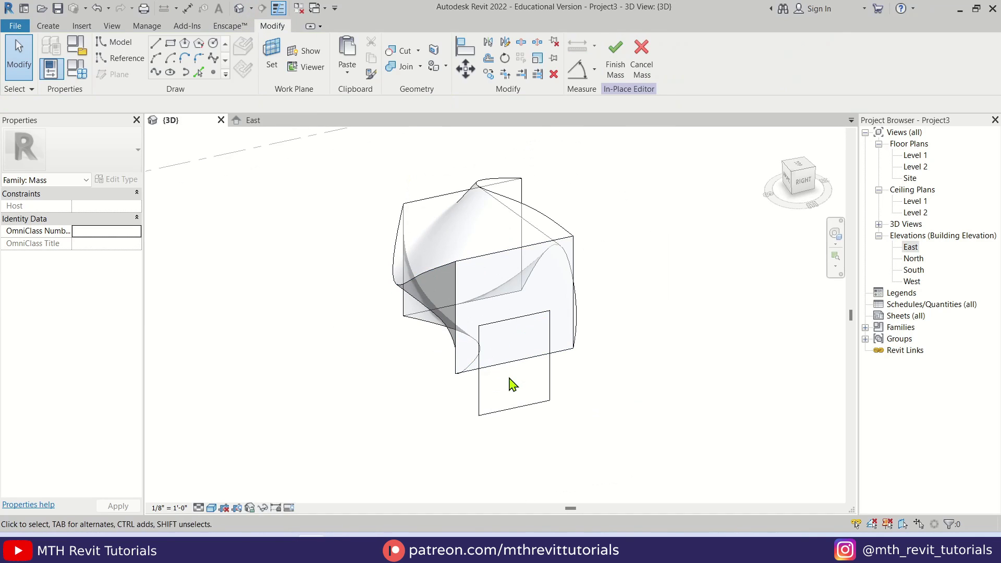
- Turn the rectangle into a void form extended deep enough to cut an opening through the mass
left_click(523, 405)
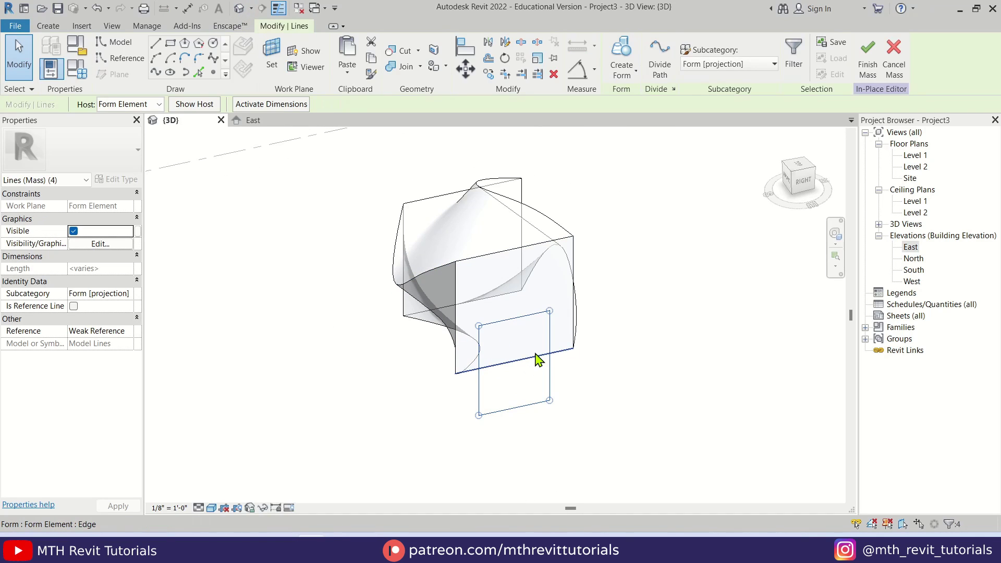
left_click(621, 70)
left_click(653, 127)
middle_click_drag(495, 440, 523, 360, "shift")
scroll(523, 359, "up", 2)
left_click_drag(508, 361, 356, 316)
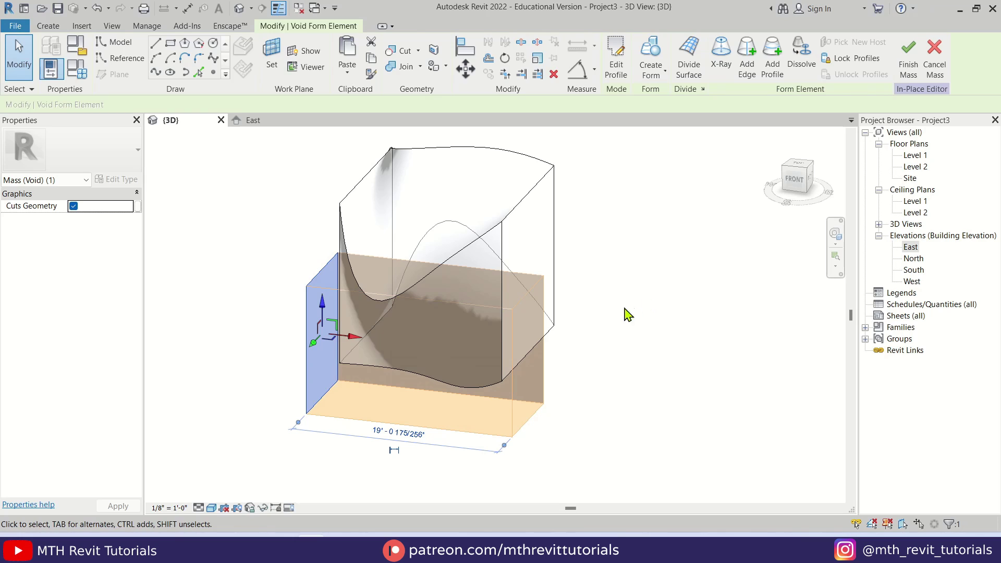
left_click(603, 335)
middle_click_drag(587, 369, 510, 313, "shift")
middle_click_drag(531, 433, 567, 445, "shift")
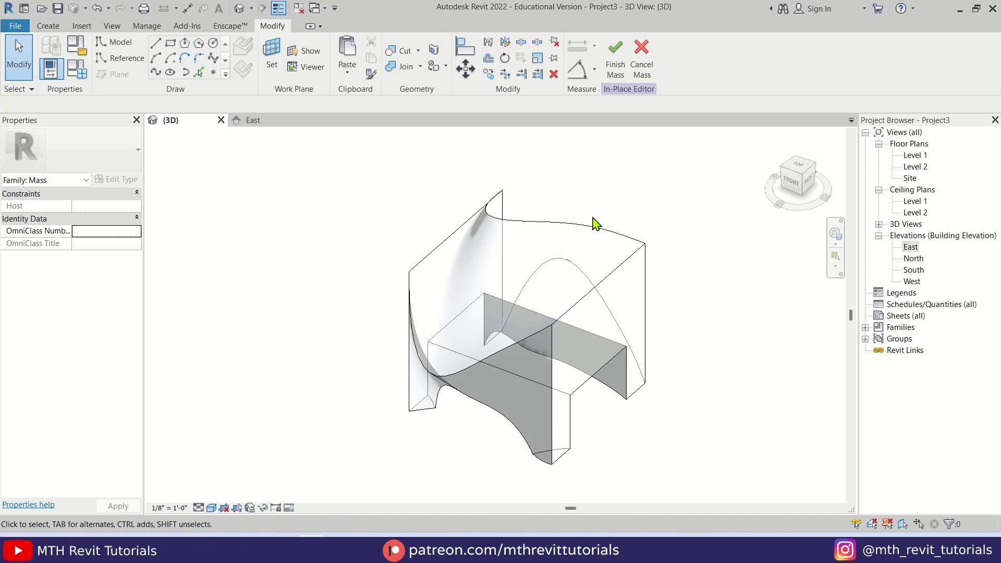
- Finish the in-place mass and start a curtain system by picking its curved top face
left_click(616, 52)
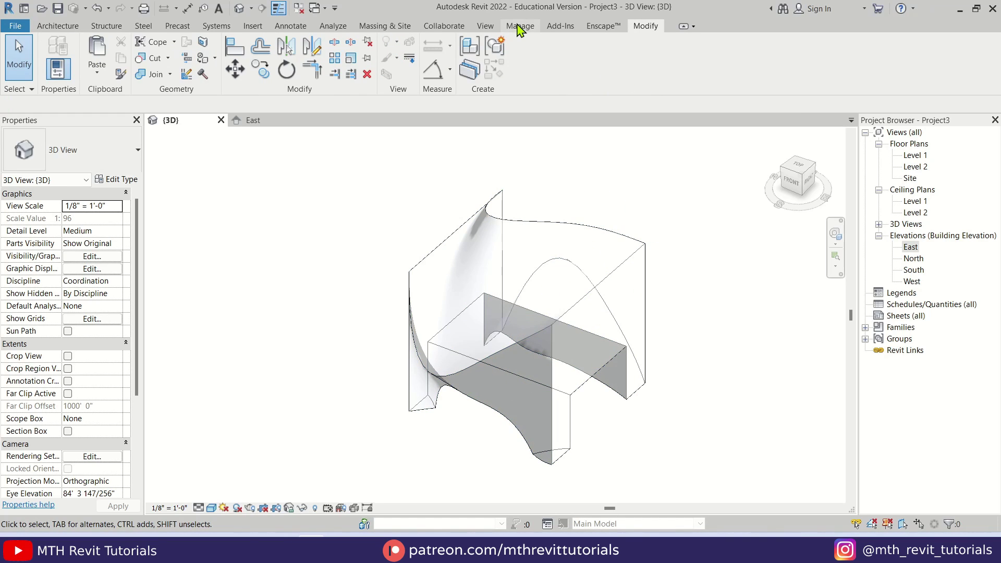
left_click(58, 26)
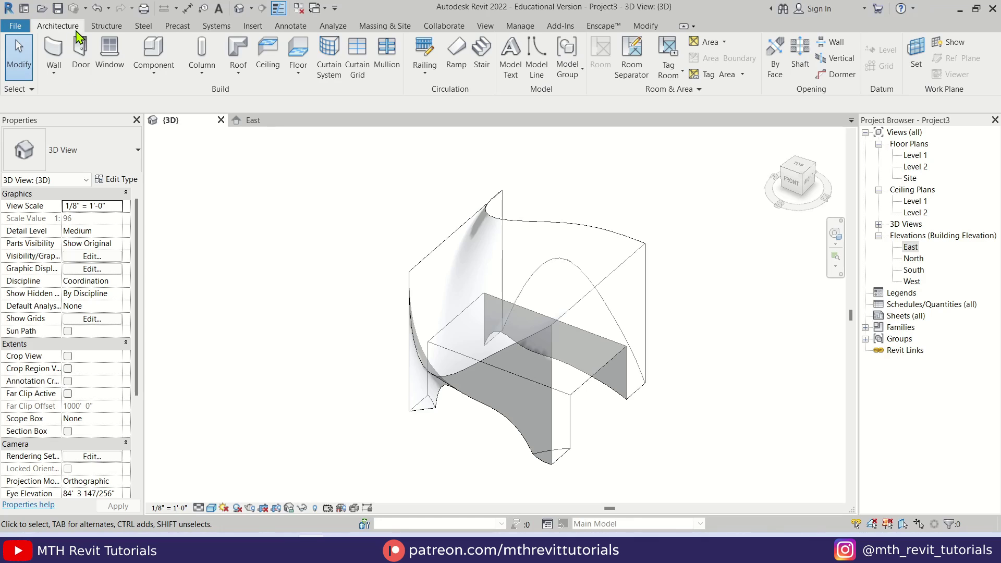
left_click(329, 62)
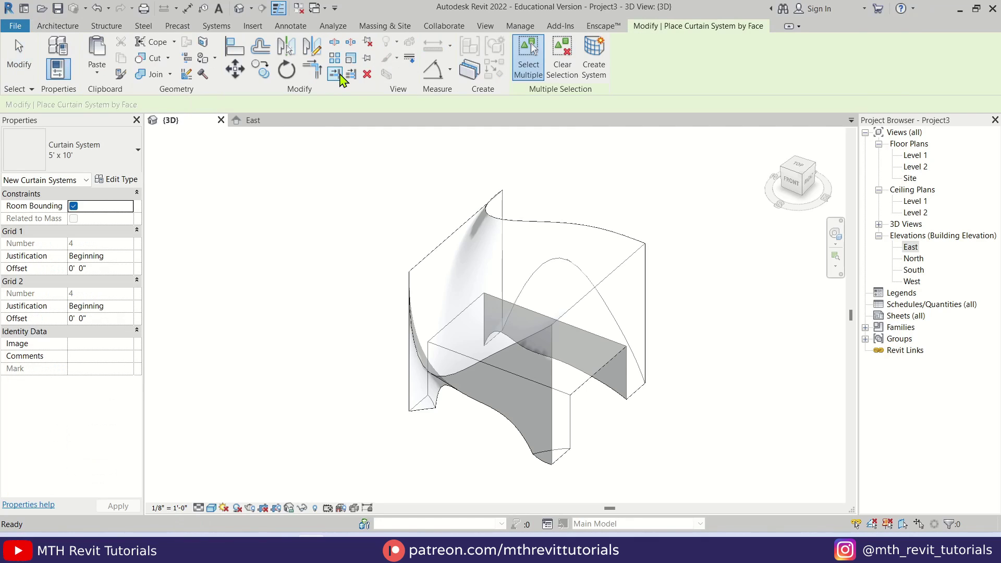
left_click(522, 233)
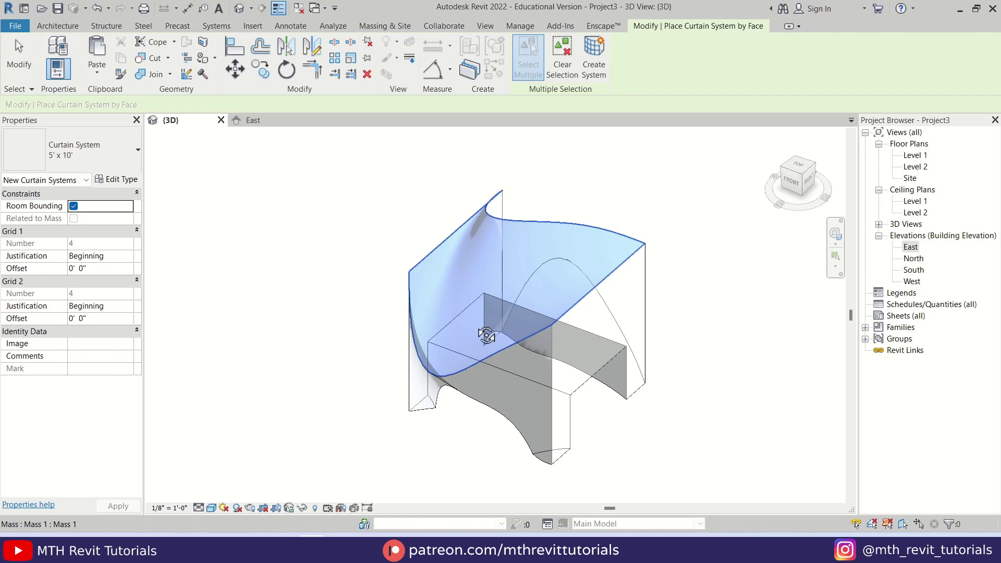
middle_click_drag(482, 333, 501, 213, "shift")
middle_click_drag(578, 335, 351, 404, "shift")
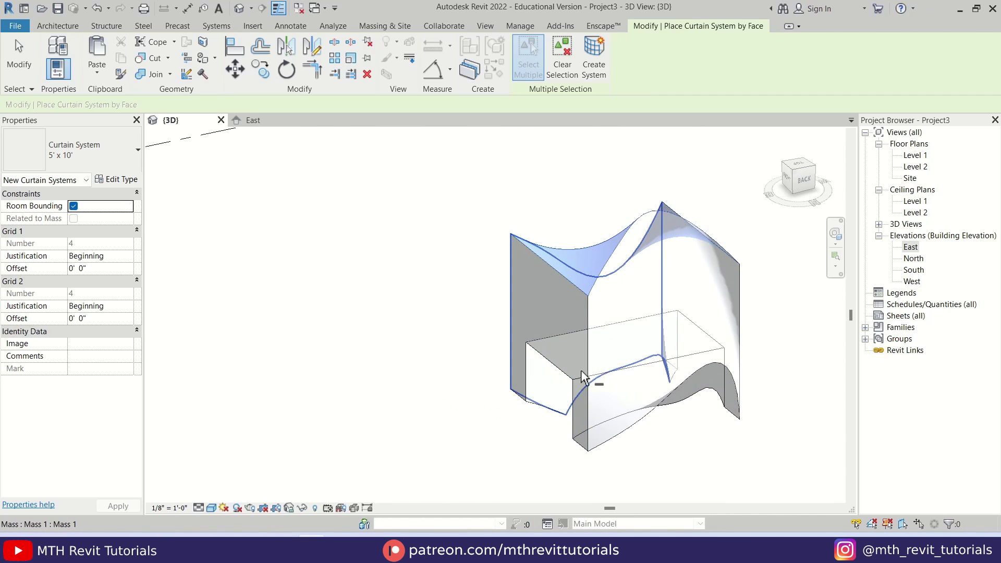
scroll(628, 263, "up", 2)
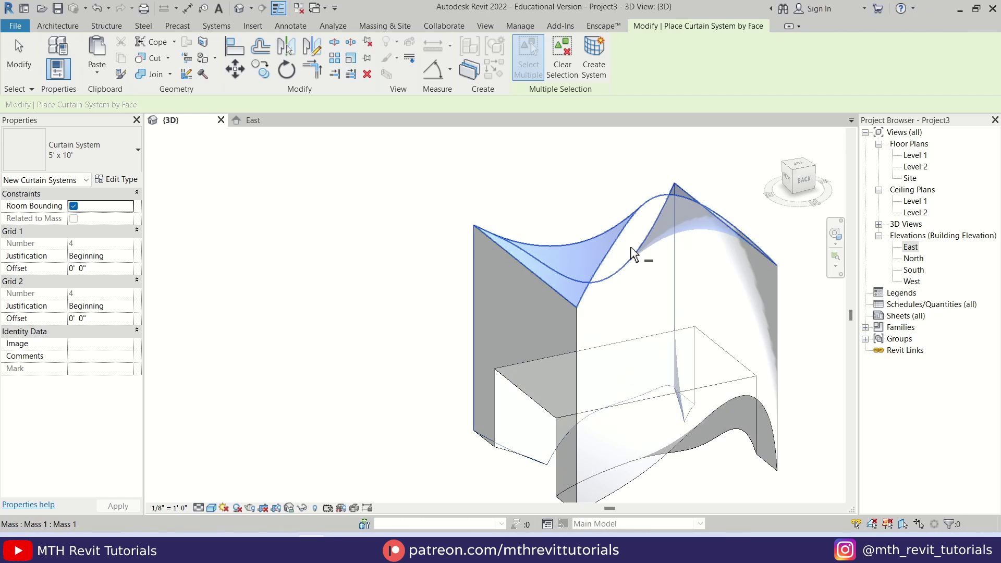
scroll(640, 278, "up", 2)
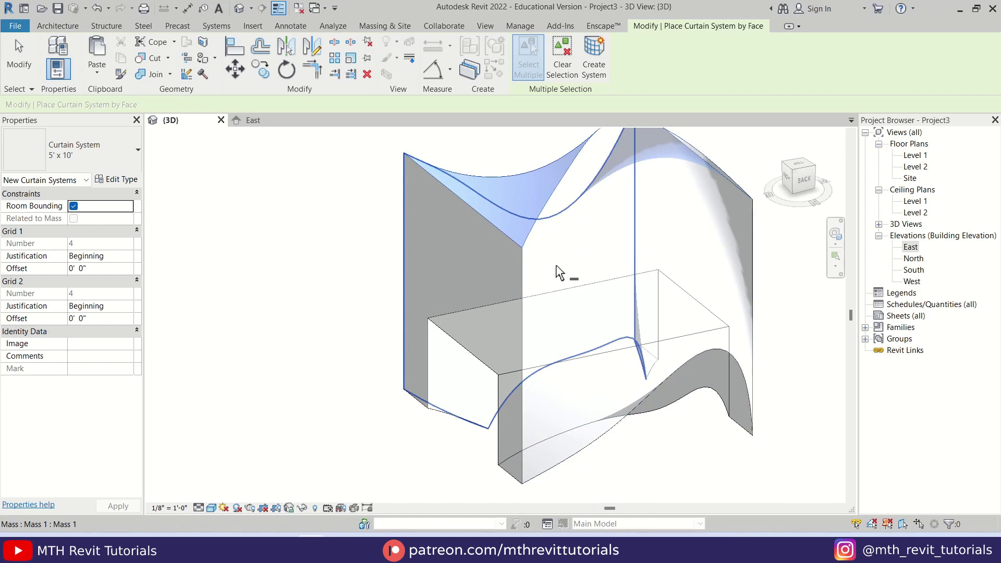
- Pick all the mass faces and create the 5' x 10' curtain system
key("Tab")
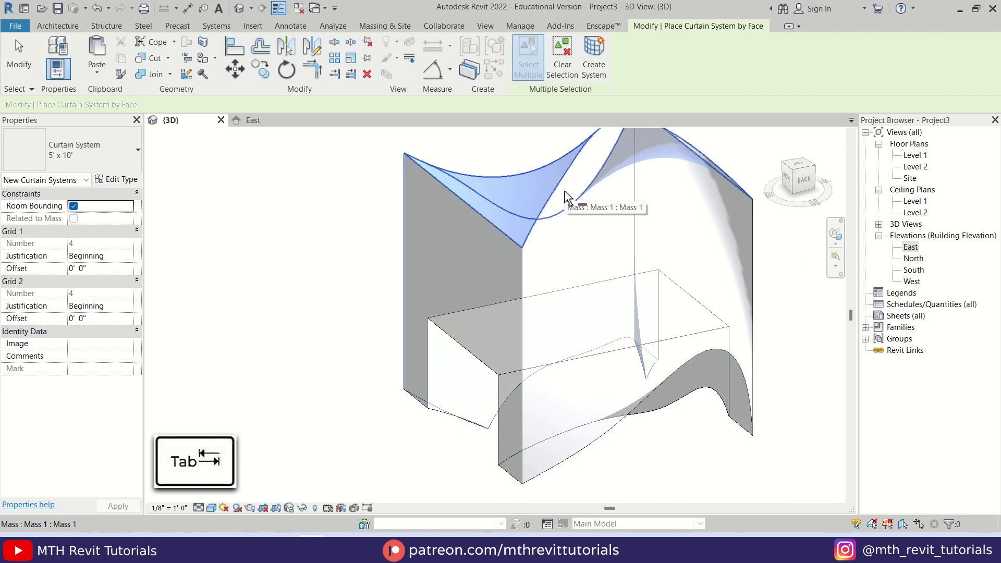
middle_click_drag(567, 198, 659, 326, "shift")
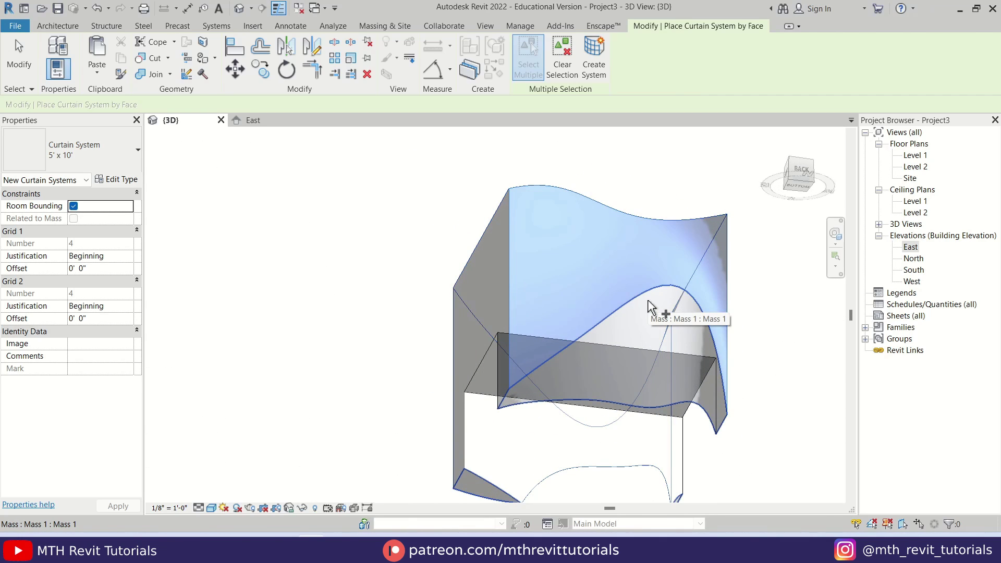
scroll(570, 335, "down", 3)
middle_click_drag(570, 335, 733, 351, "shift")
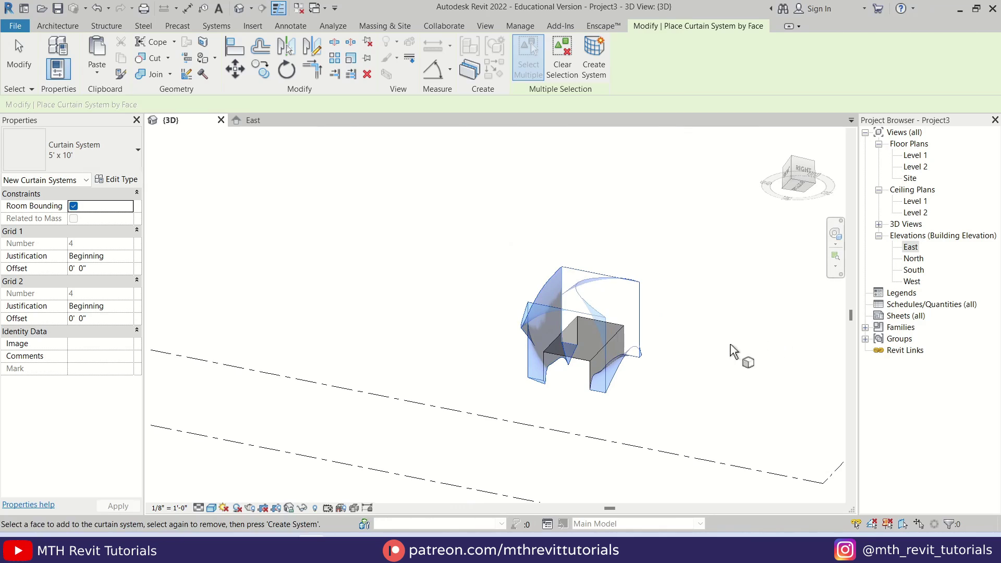
scroll(632, 275, "up", 3)
scroll(603, 211, "up", 1)
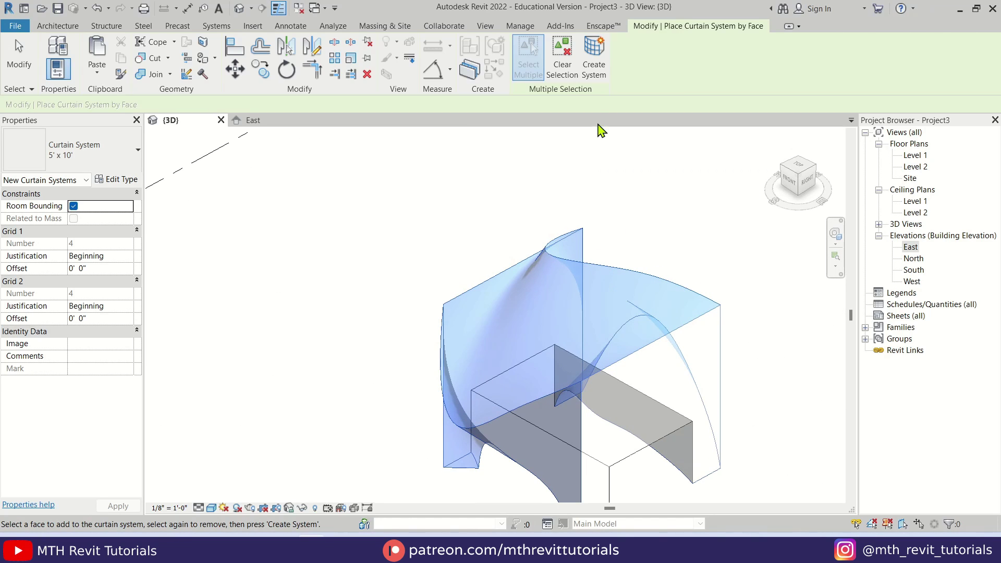
left_click(602, 74)
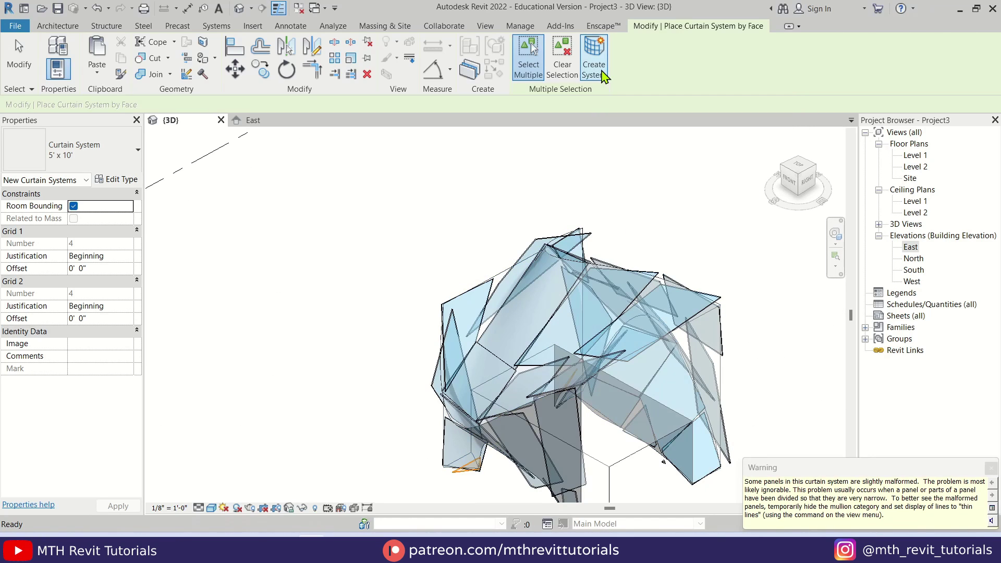
middle_click_drag(811, 474, 573, 315, "shift")
key("Escape")
key("Escape")
scroll(573, 316, "up", 2)
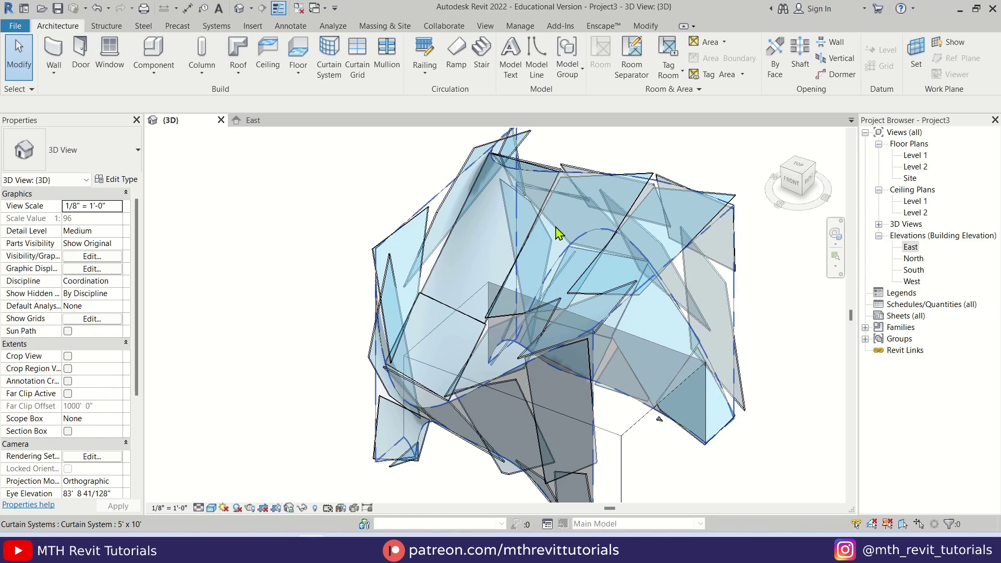
- Duplicate the curtain system type as 5' x 10' 2 with empty panels and no Grid 1 layout
left_click(565, 186)
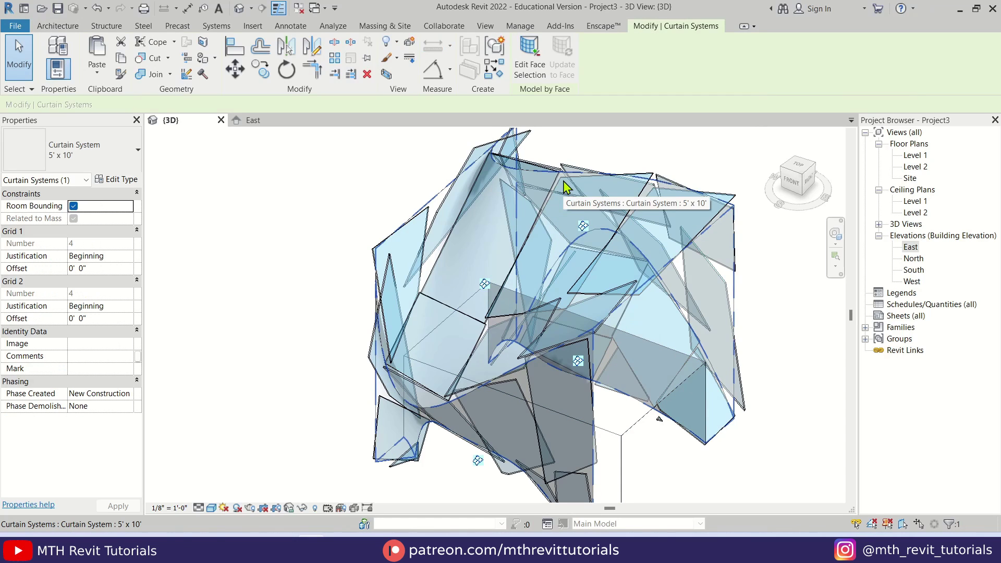
left_click(130, 182)
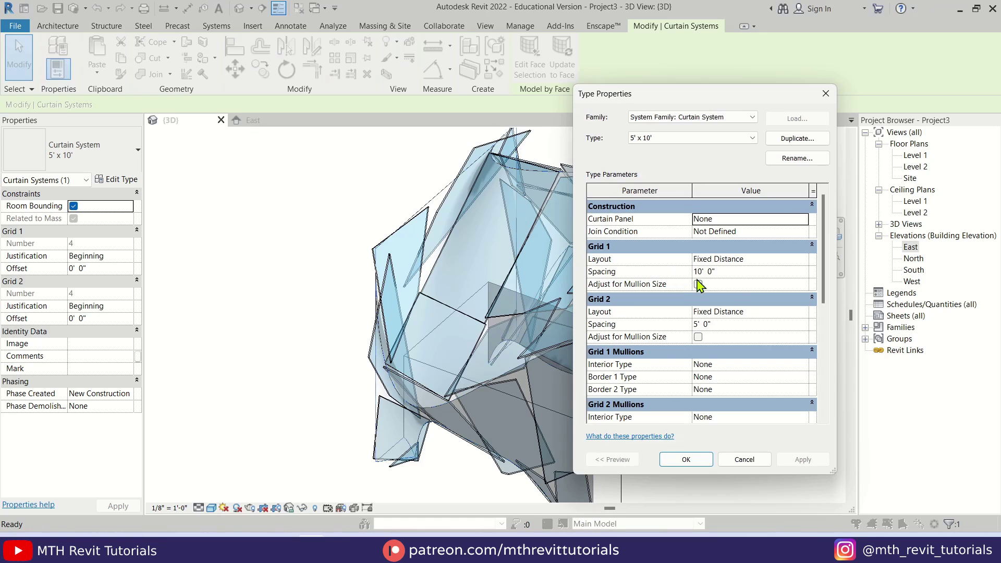
left_click(797, 139)
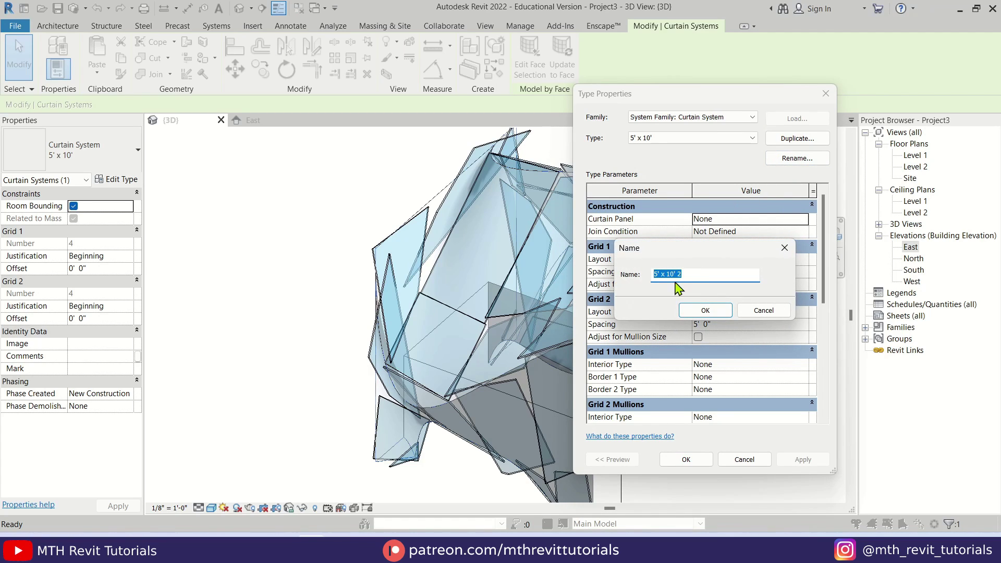
left_click(705, 310)
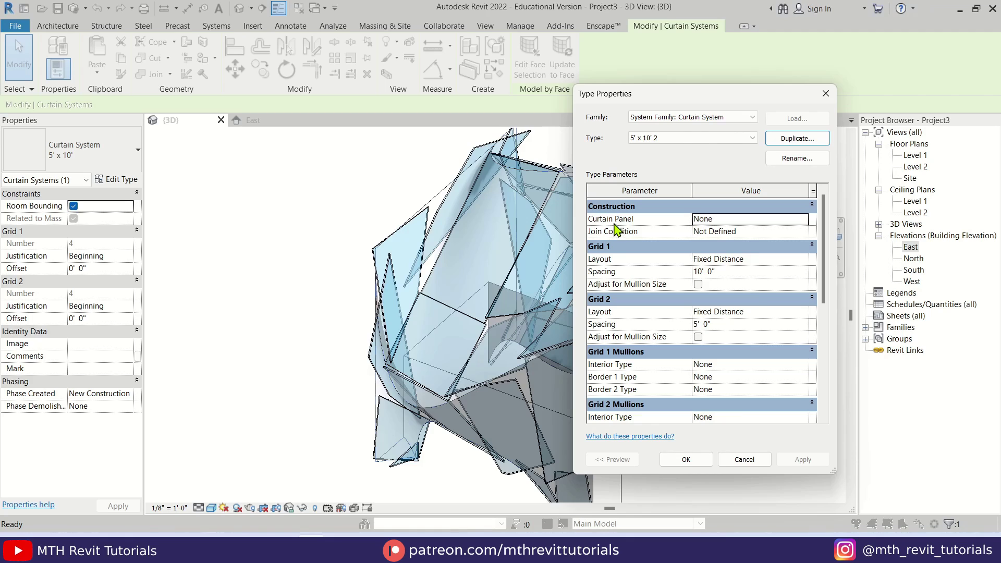
left_click(802, 225)
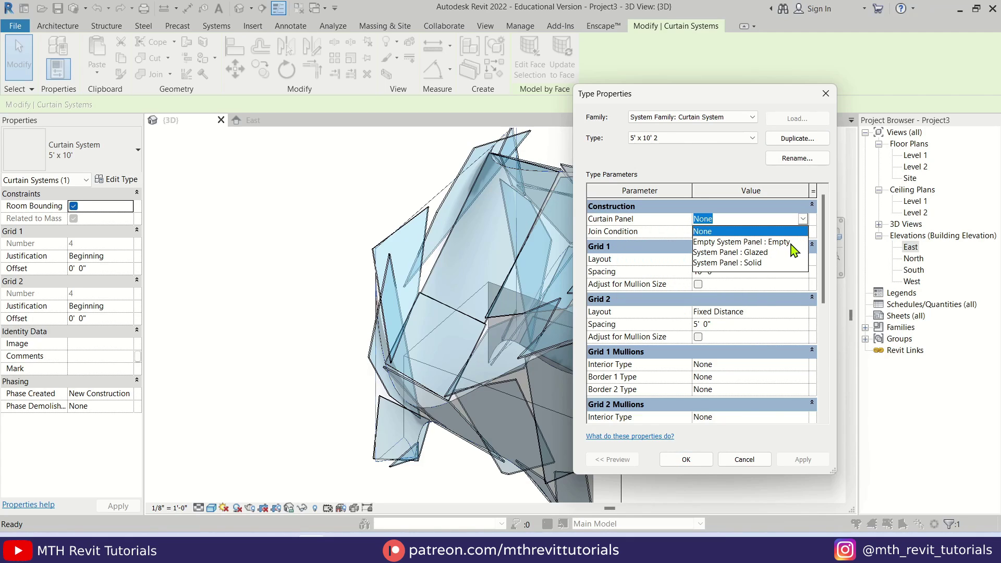
left_click(791, 243)
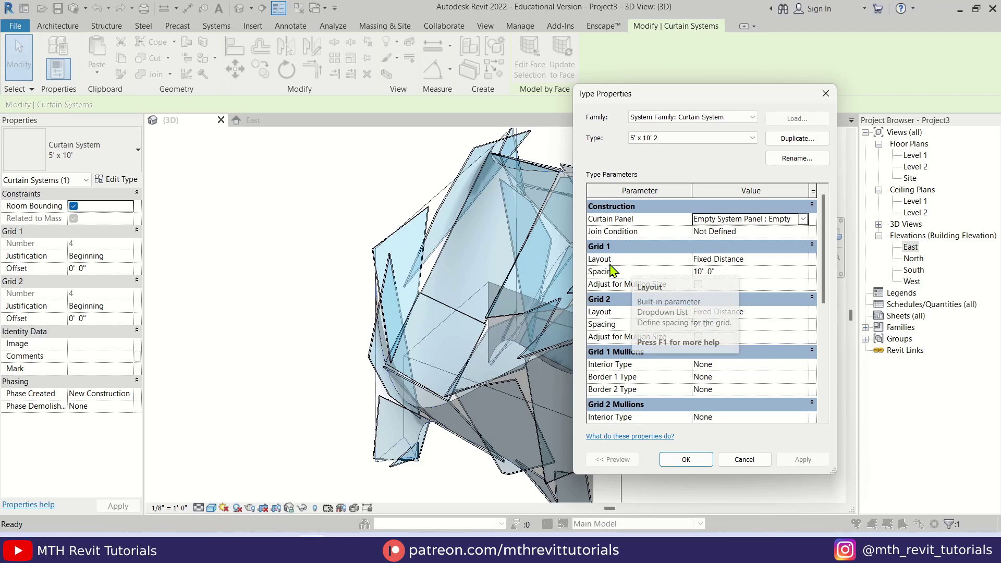
left_click(803, 259)
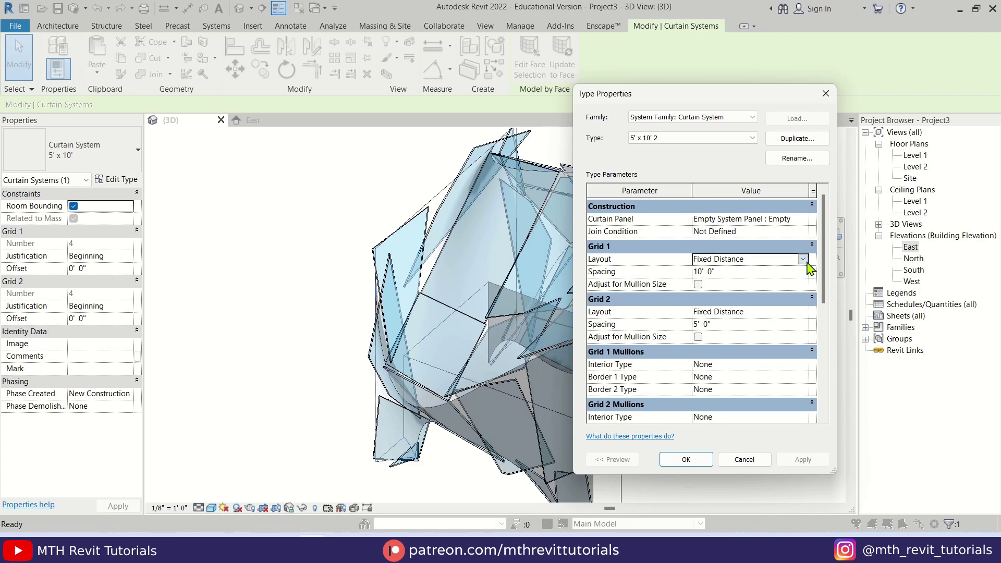
left_click(708, 272)
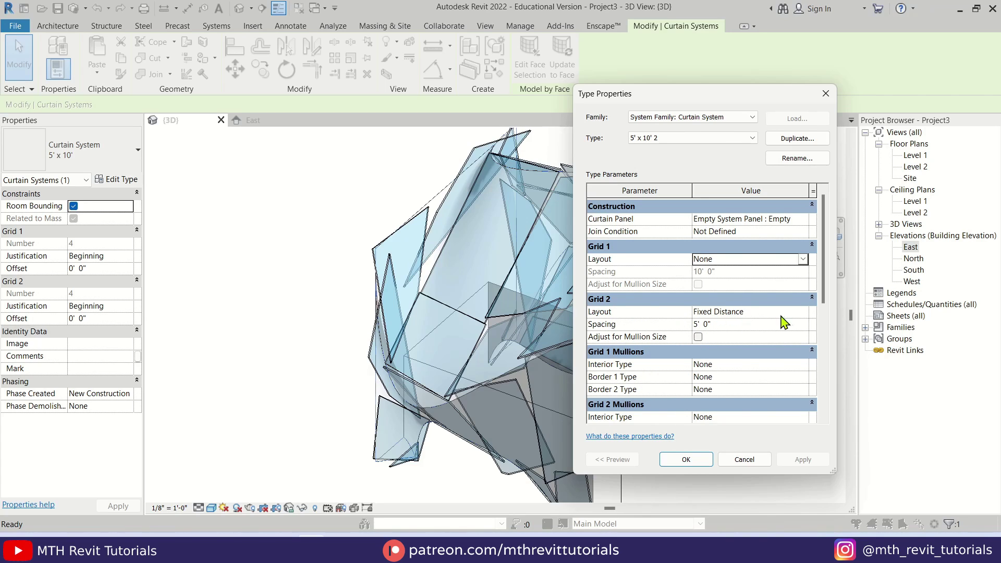
- Give Grid 2 a 1' 0" fixed-distance layout with 2.5" x 5" rectangular interior mullions
left_click(811, 319)
left_click(750, 326)
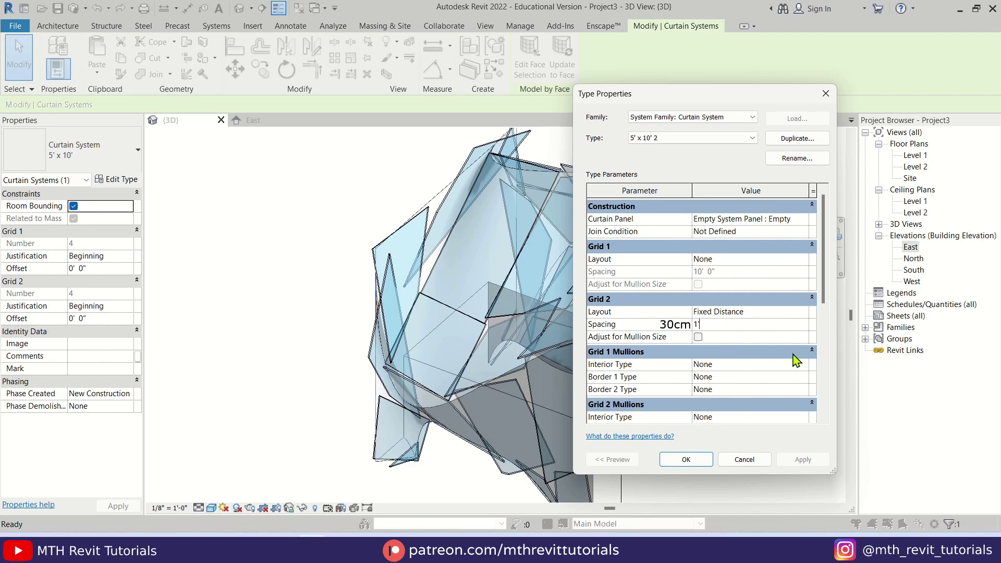
left_click_drag(823, 293, 826, 325)
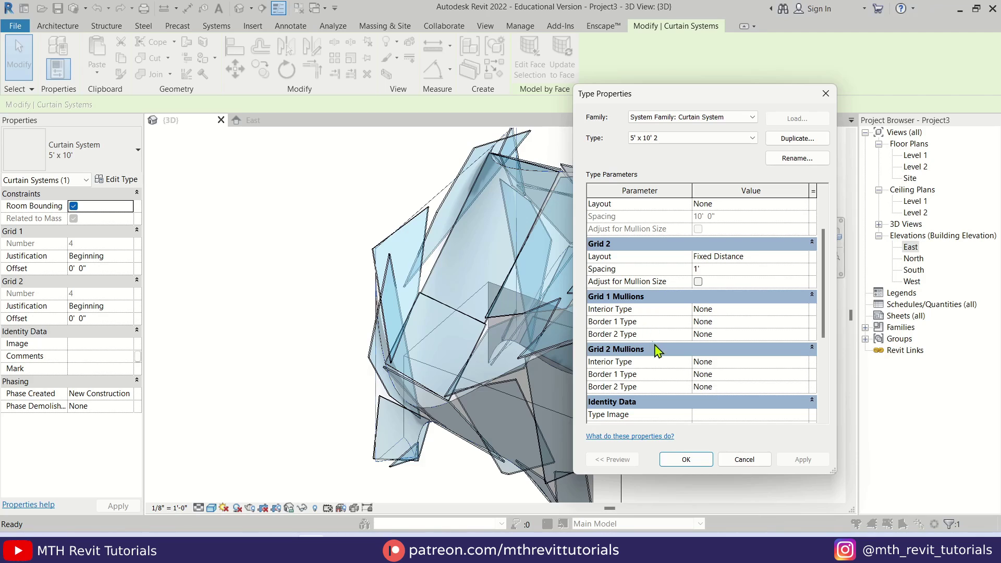
left_click(803, 363)
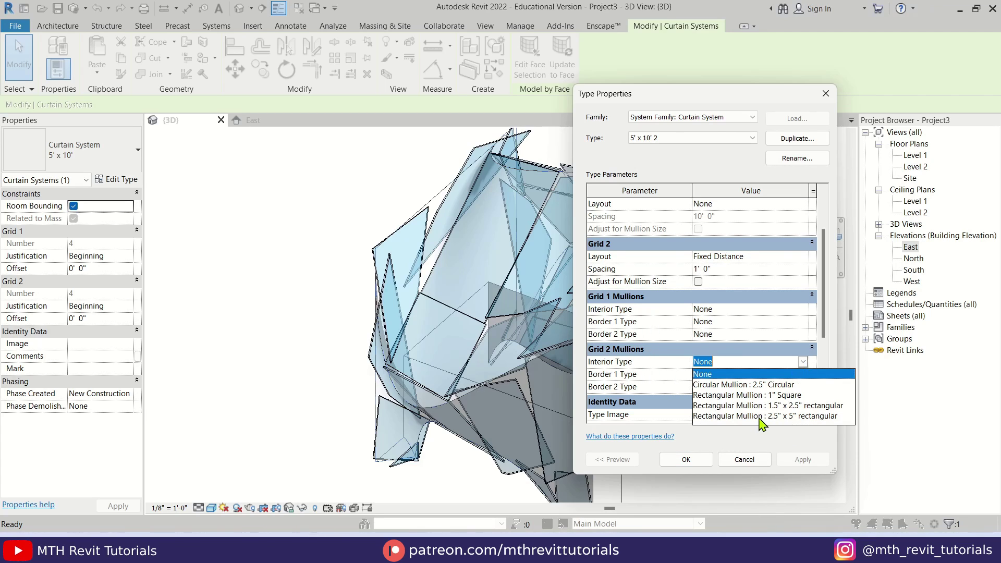
left_click(764, 416)
- Use 2.5" x 5" mullions on both borders, apply the type, and delete non-associated gridlines
left_click(802, 374)
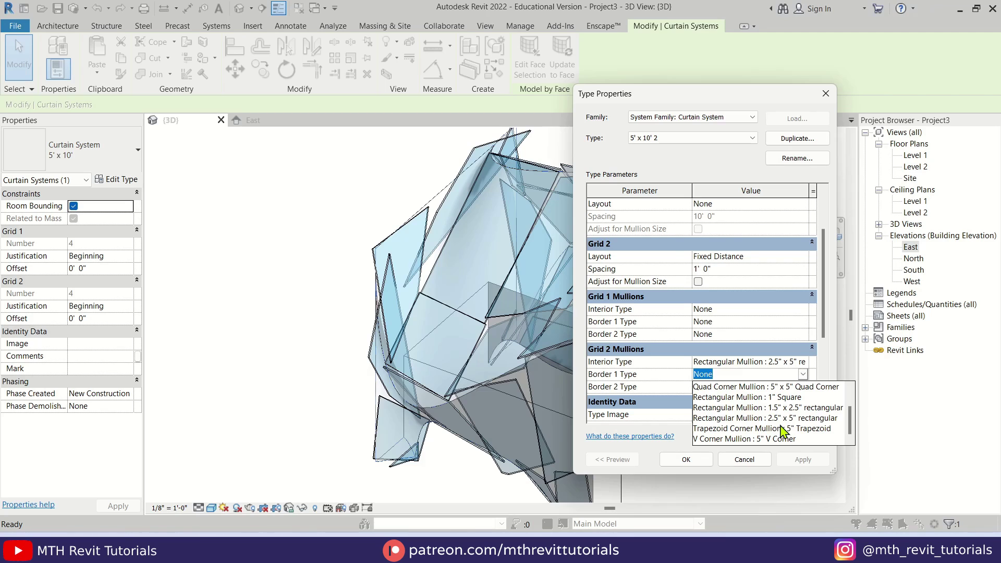
left_click(781, 418)
left_click(802, 387)
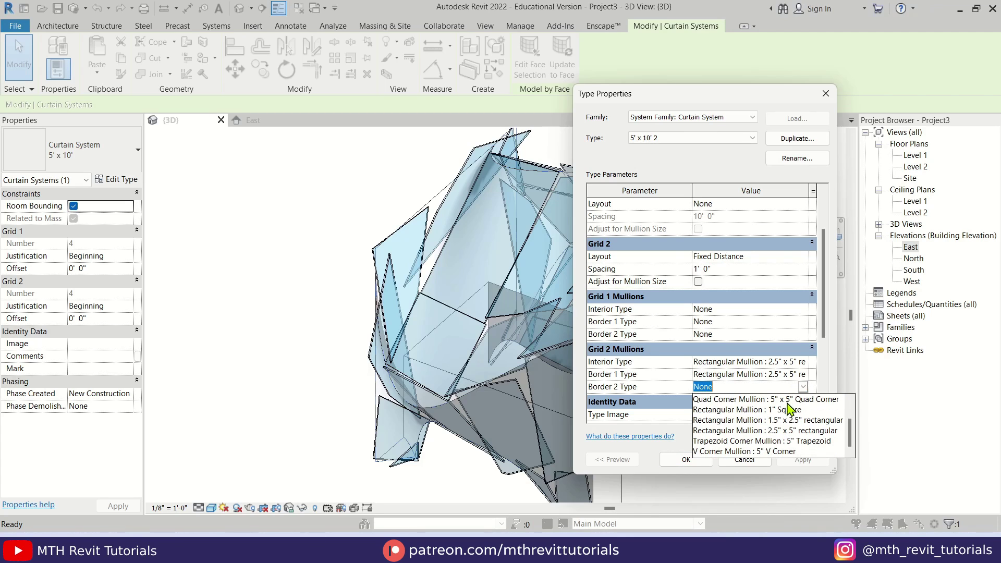
left_click(778, 430)
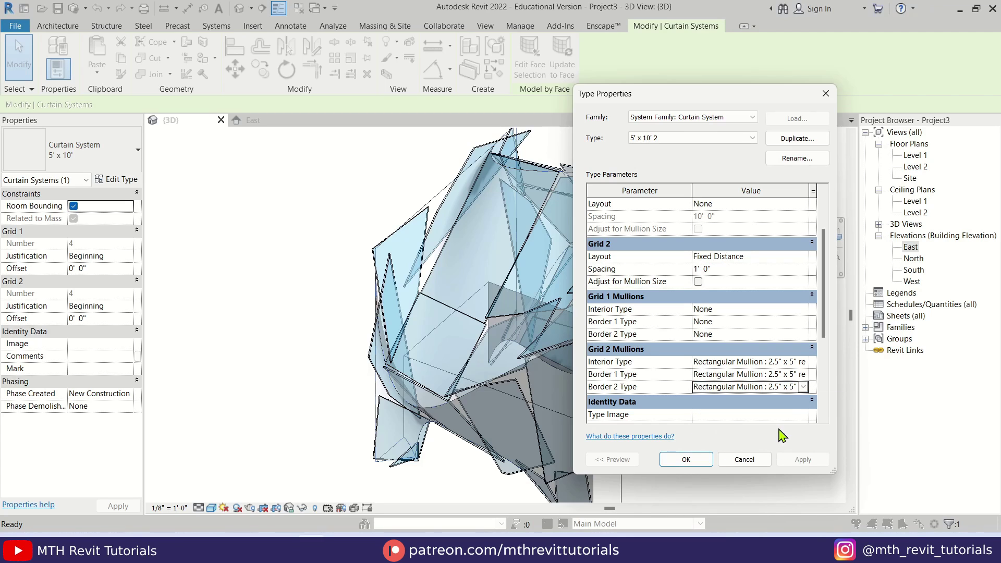
left_click(678, 460)
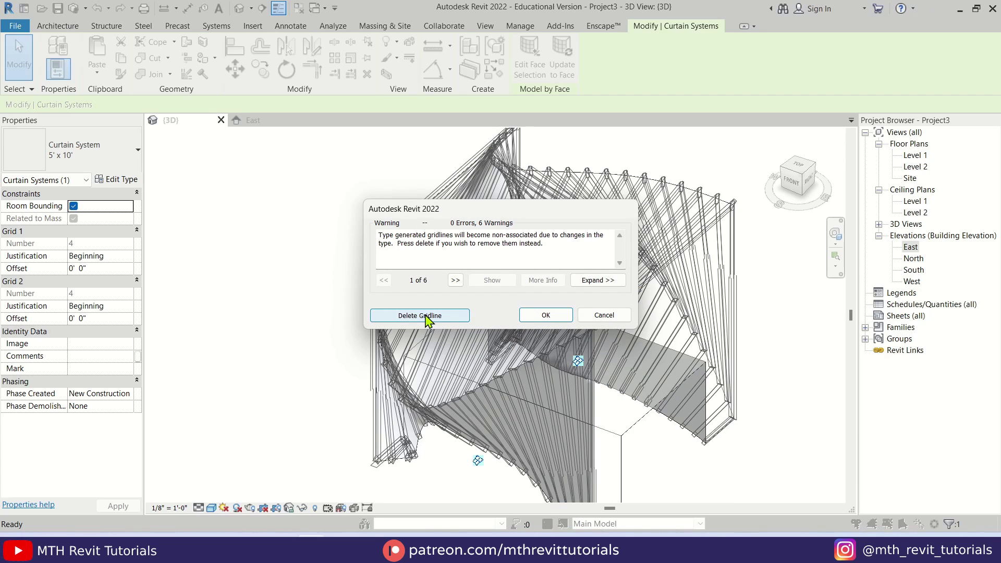
left_click(425, 316)
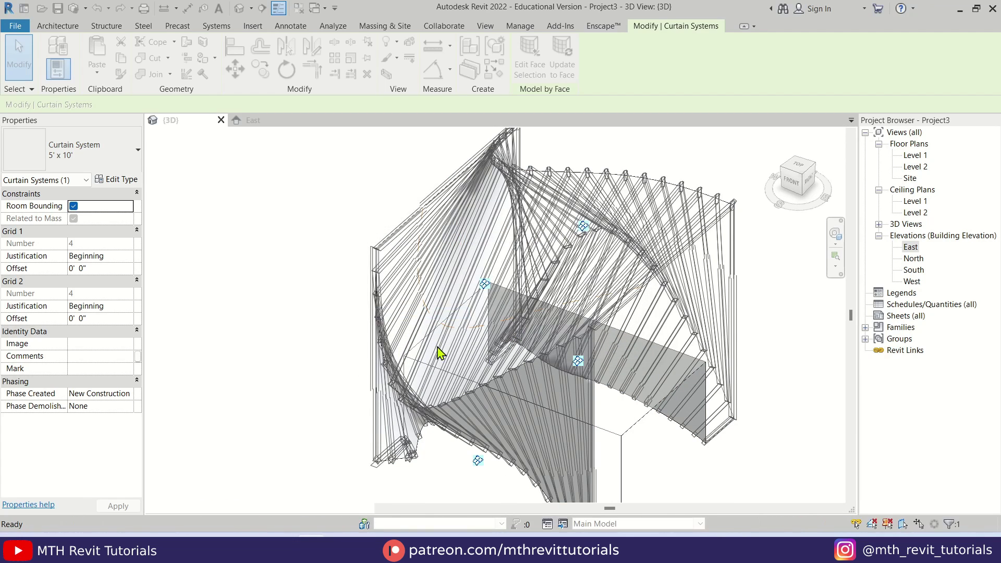
left_click(546, 316)
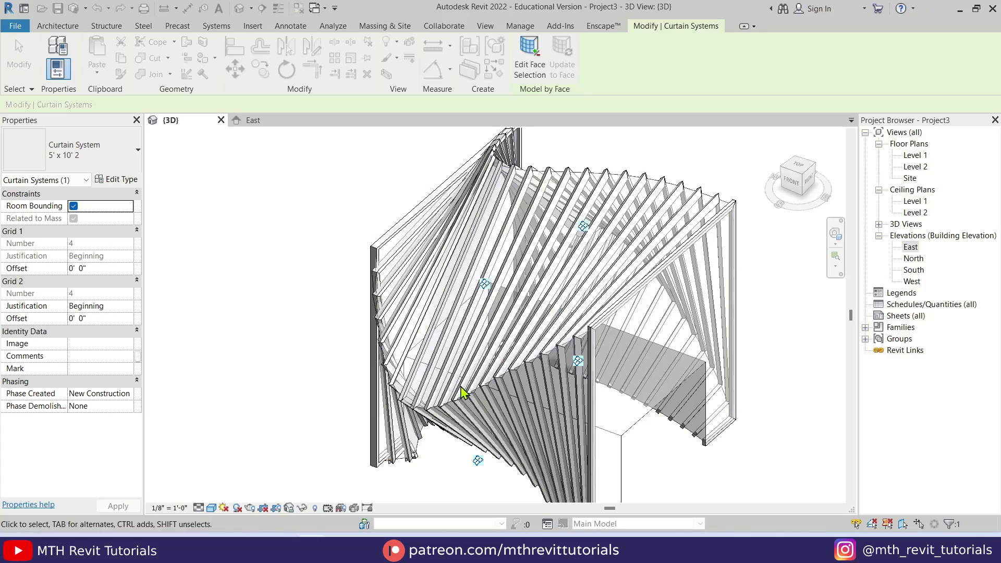
- In the South elevation, select the whole pavilion and start the AR array command
left_click(265, 357)
middle_click_drag(637, 398, 440, 339, "shift")
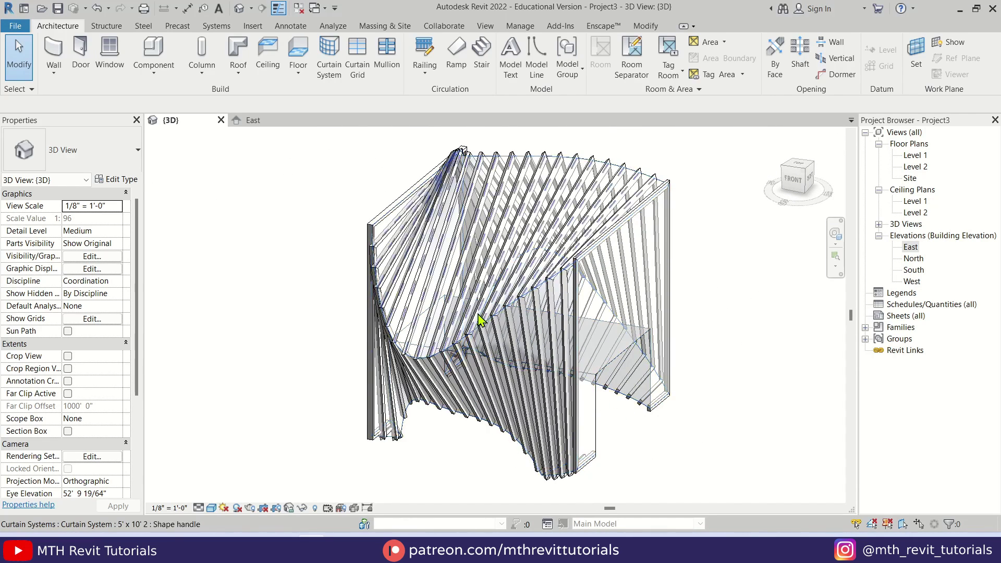
double_click(914, 270)
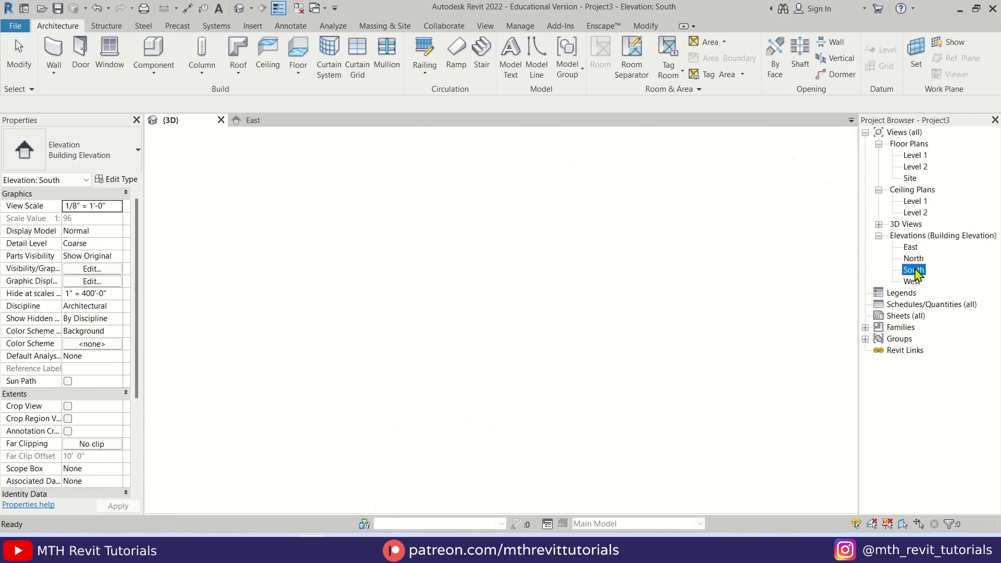
scroll(367, 316, "up", 4)
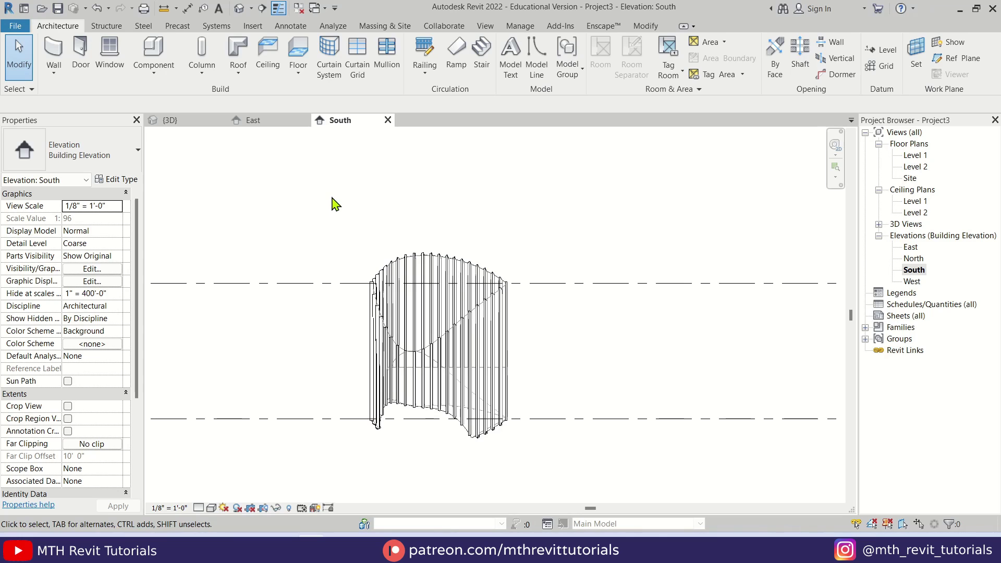
left_click_drag(568, 430, 568, 431)
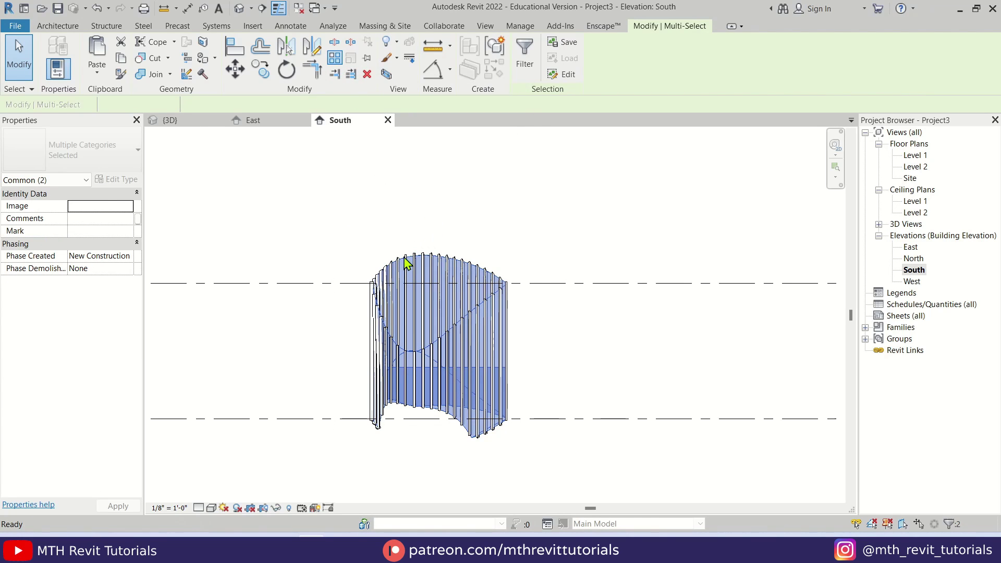
key("a")
key("r")
scroll(360, 294, "up", 5)
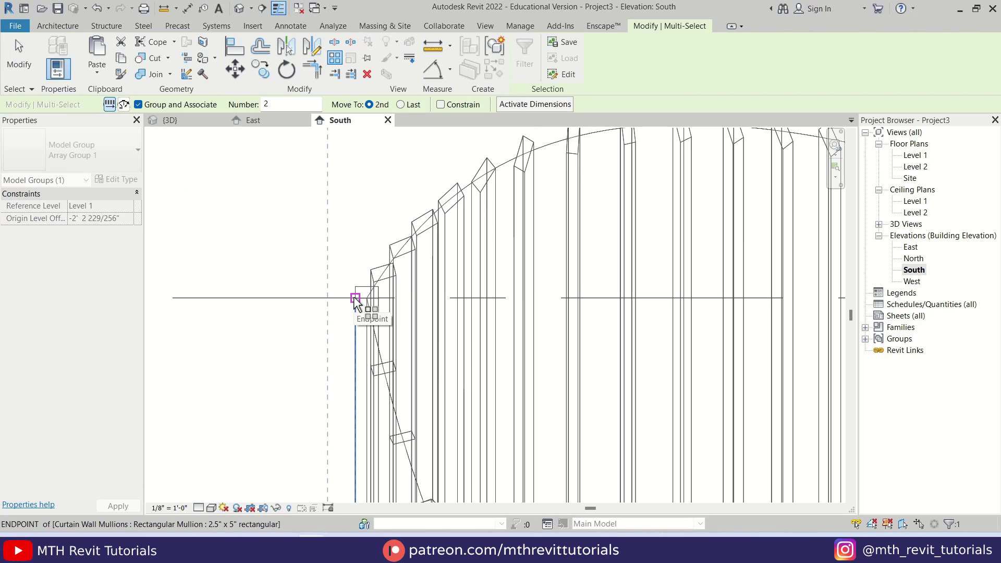
- Array the pavilion into six copies spaced from its left edge to its right edge
left_click(355, 298)
scroll(670, 324, "down", 4)
scroll(620, 318, "up", 5)
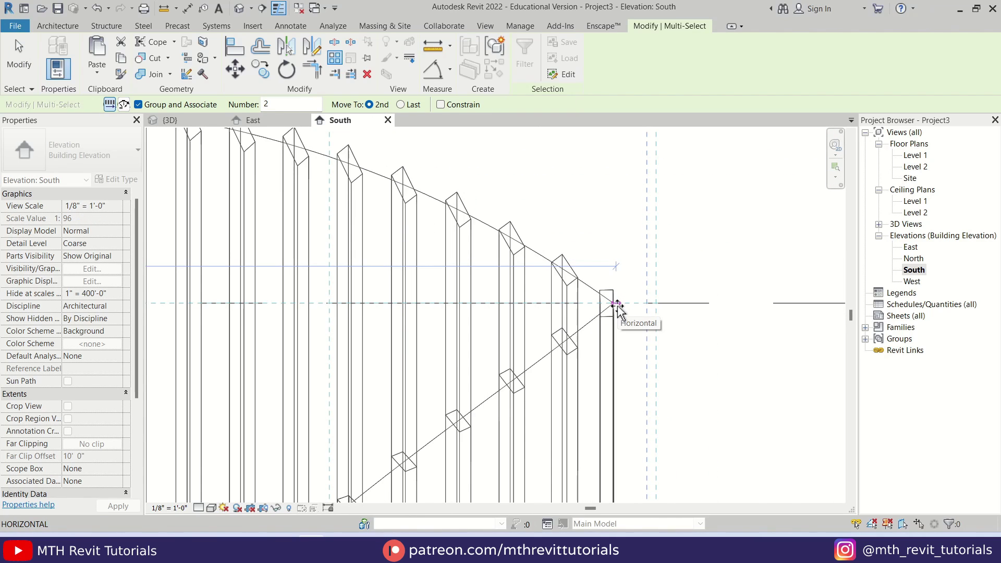
scroll(521, 302, "down", 2)
left_click(613, 304)
scroll(445, 308, "down", 3)
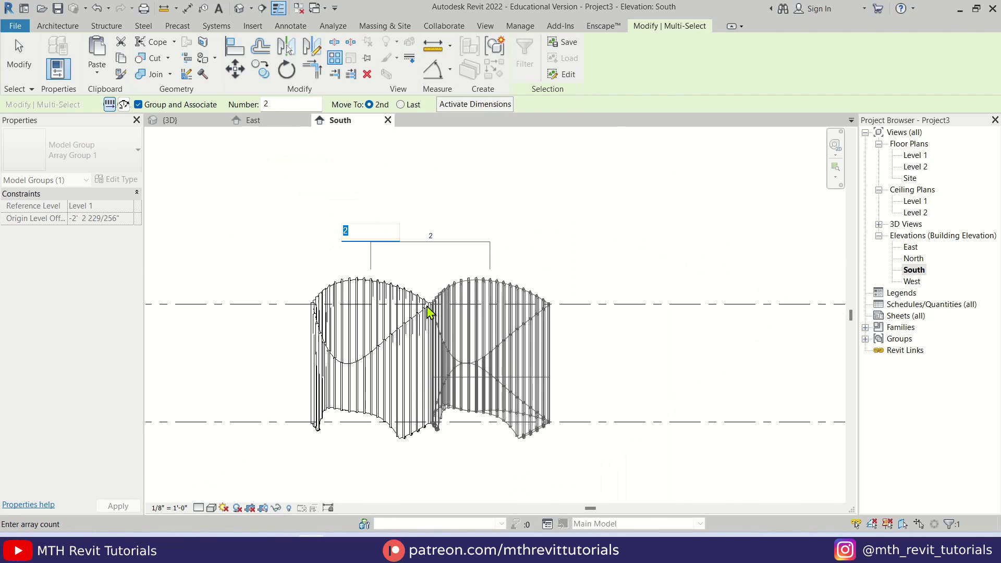
scroll(357, 237, "up", 1)
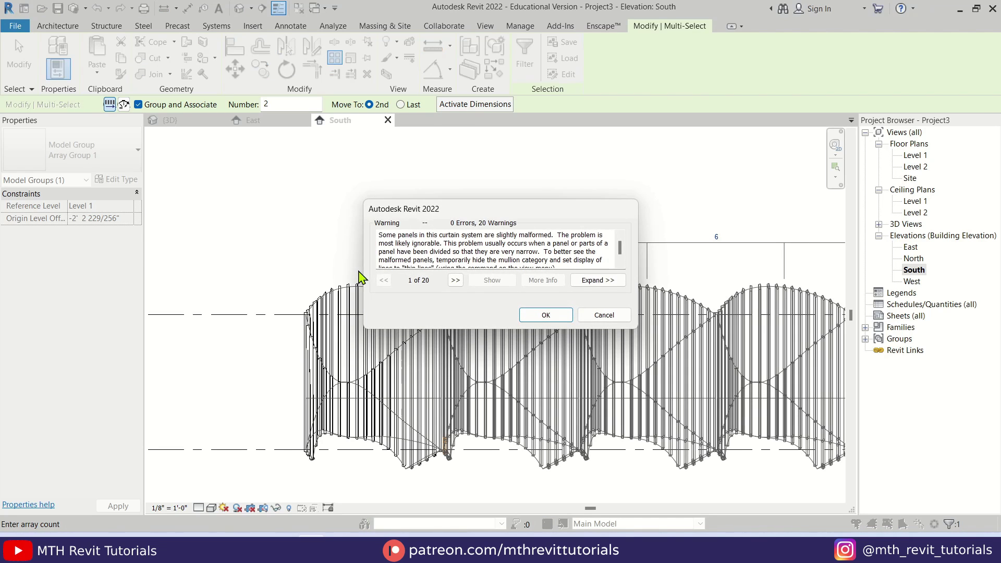
left_click(544, 316)
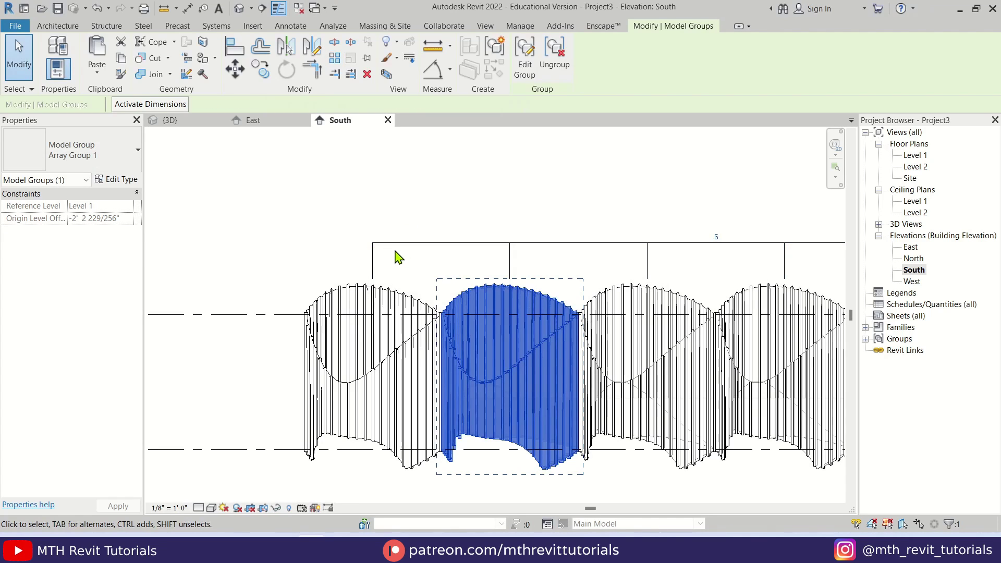
scroll(513, 284, "down", 3)
left_click(703, 257)
scroll(707, 273, "up", 2)
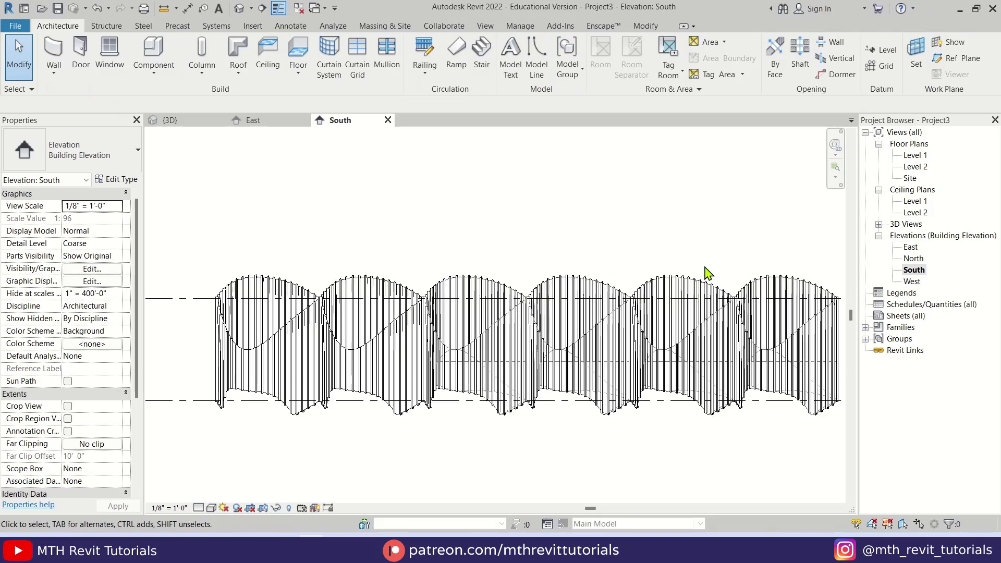
- View the arrayed row of pavilions from the front in 3D
left_click(176, 123)
middle_click_drag(599, 417, 531, 313, "shift")
left_click(407, 27)
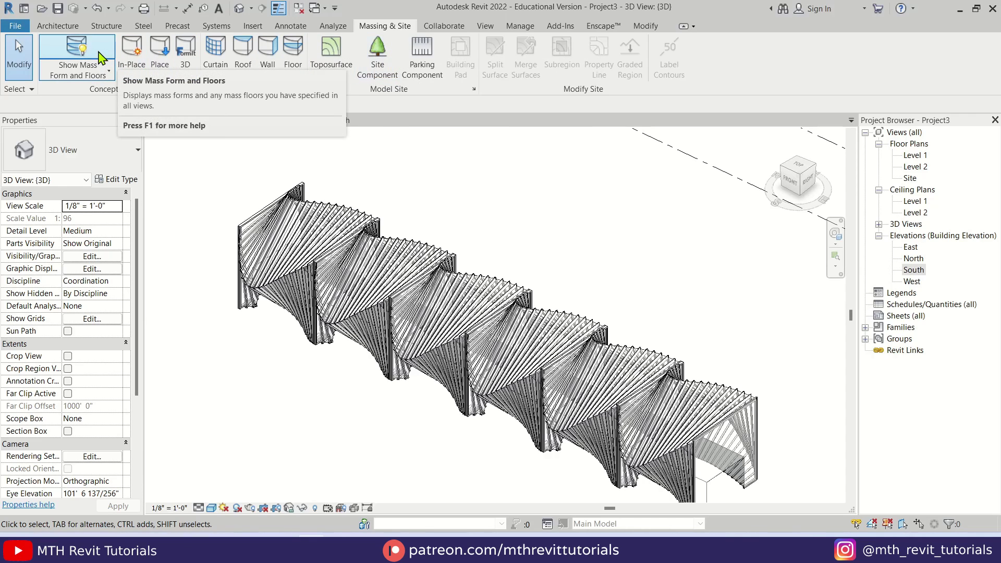
- Set mass display to follow view settings and uncheck the Mass category in Visibility/Graphics (VG)
left_click(102, 57)
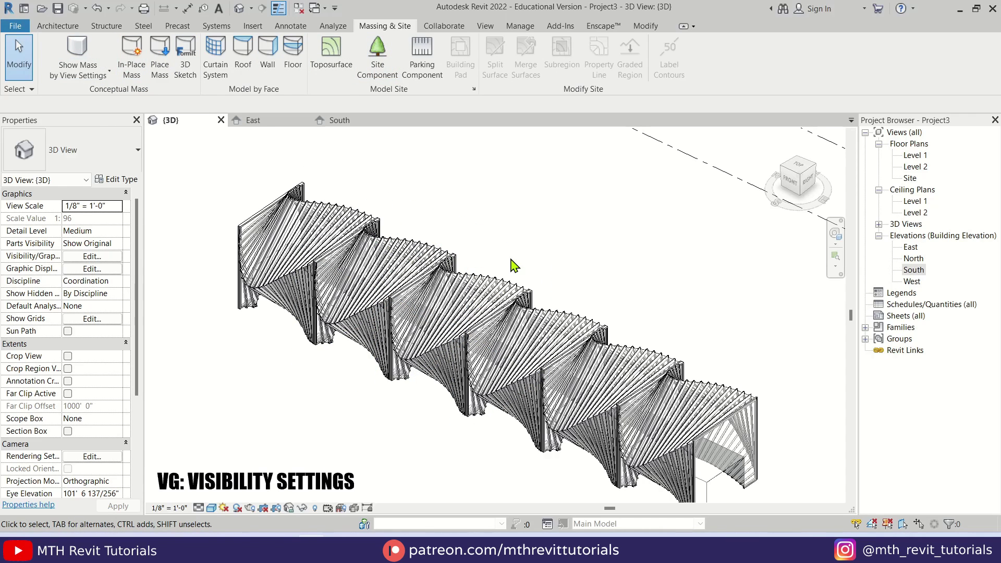
key("v")
key("g")
scroll(313, 315, "down", 2)
left_click(270, 308)
key("m")
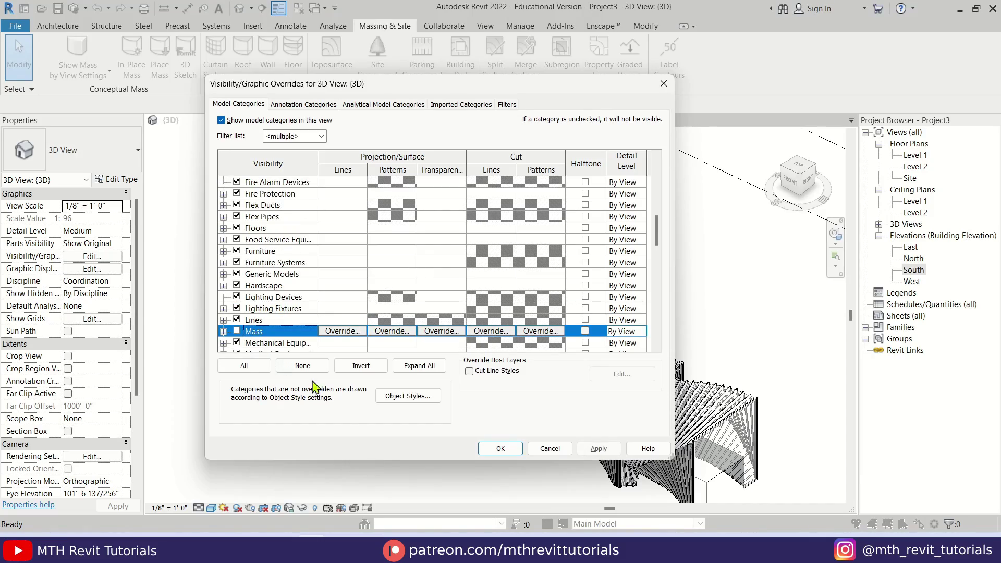
left_click(499, 448)
middle_click_drag(661, 331, 527, 446, "shift")
scroll(526, 445, "down", 3)
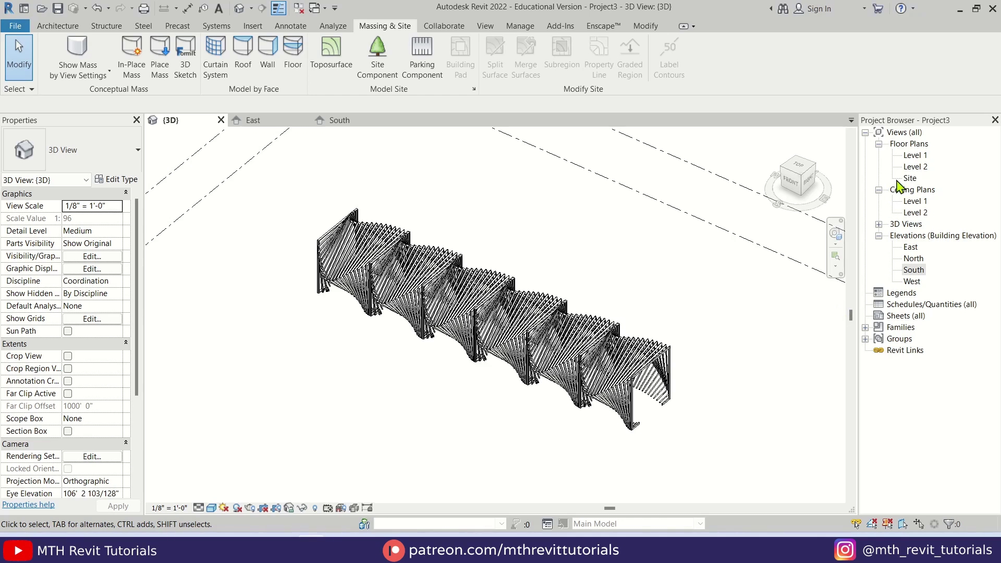
double_click(915, 155)
- On Level 1, sketch a rectangular floor boundary around the pavilion row and create the slab
left_click(58, 25)
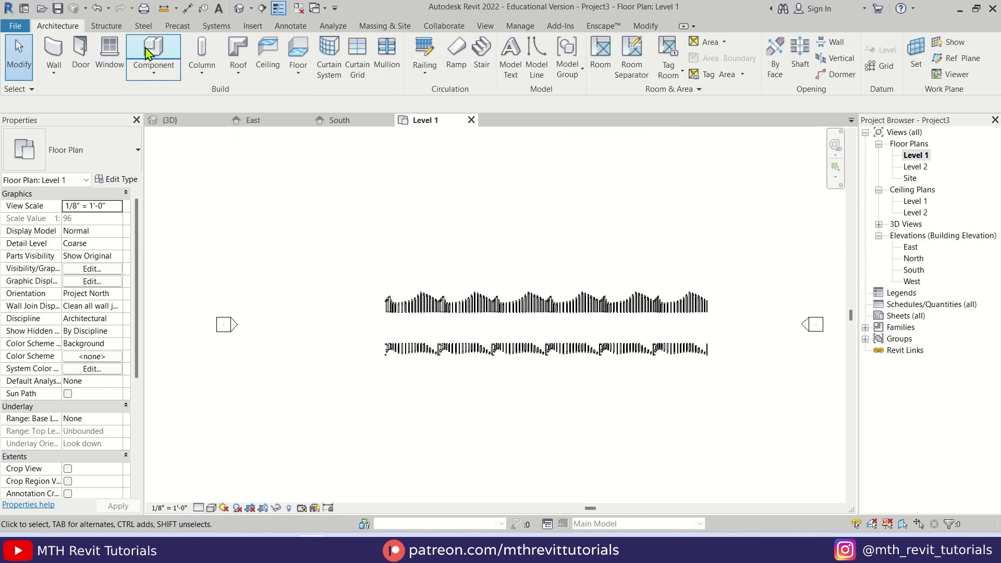
left_click(298, 56)
left_click(287, 304)
left_click(758, 344)
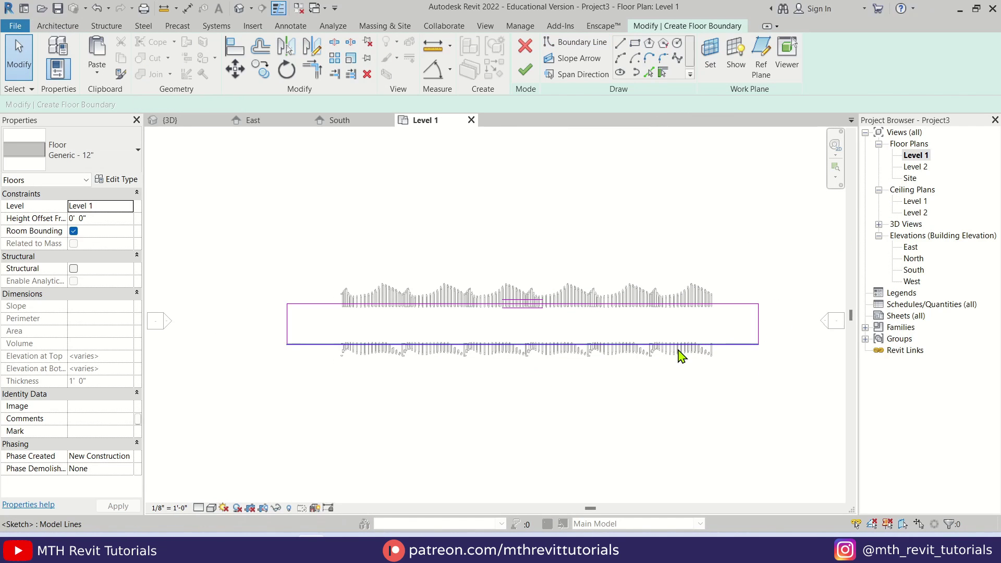
key("a")
key("l")
scroll(678, 349, "up", 6)
scroll(667, 338, "down", 3)
scroll(649, 284, "up", 2)
scroll(633, 300, "down", 5)
key("Escape")
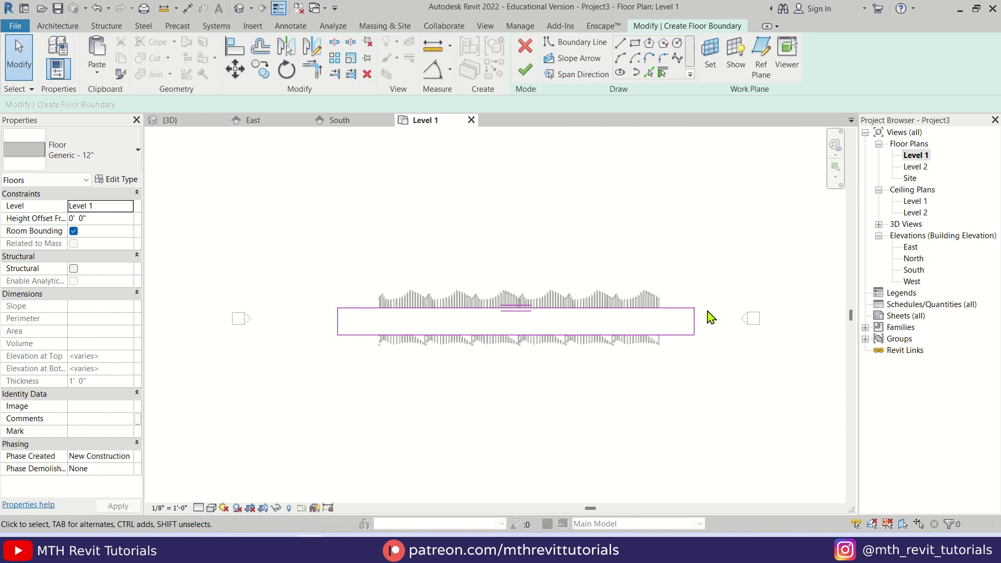
left_click(525, 69)
- Check the new floor slab under the row in the 3D view
key("ctrl+Tab")
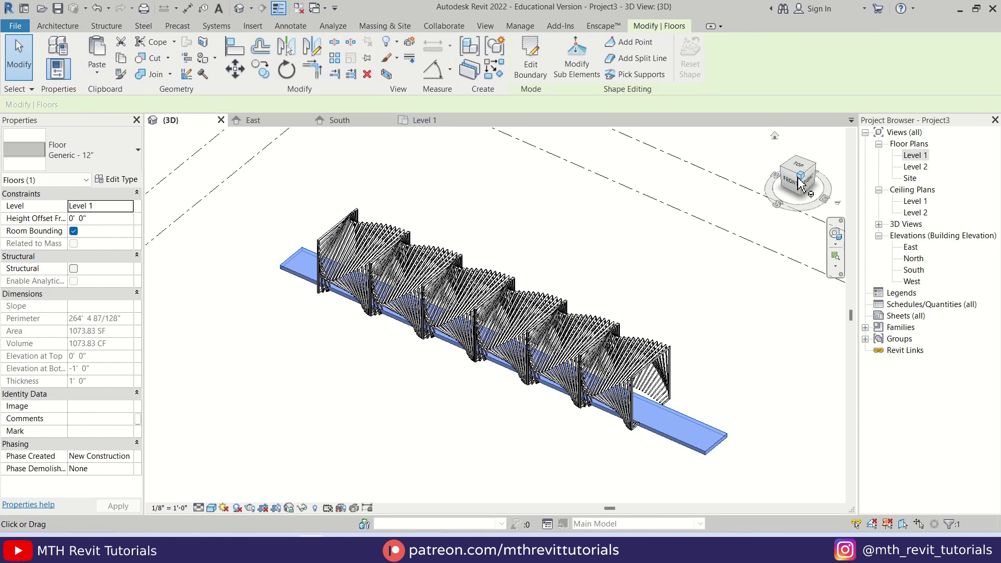
left_click(800, 183)
scroll(499, 329, "up", 5)
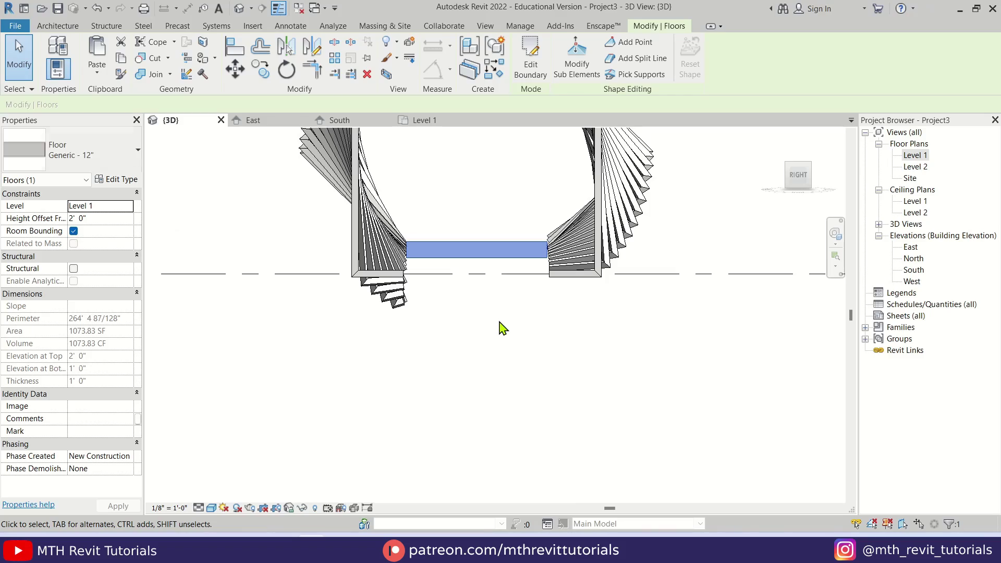
left_click(458, 346)
middle_click_drag(458, 346, 447, 447, "shift")
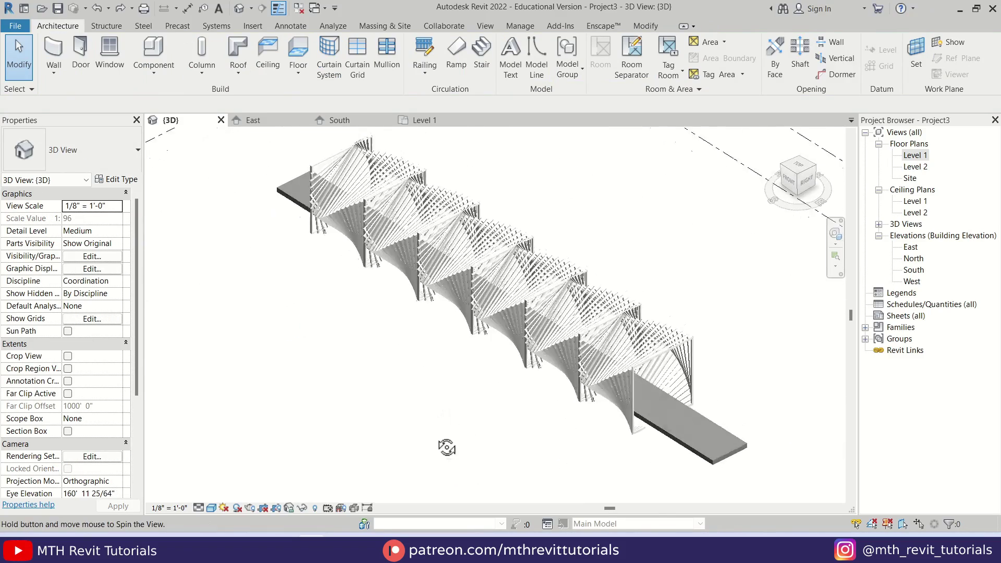
- Set Fine detail and shaded display with cast shadows, sun 70, ambient 40, shadows 30
left_click(199, 507)
left_click(208, 494)
left_click(211, 508)
left_click(263, 423)
left_click(615, 243)
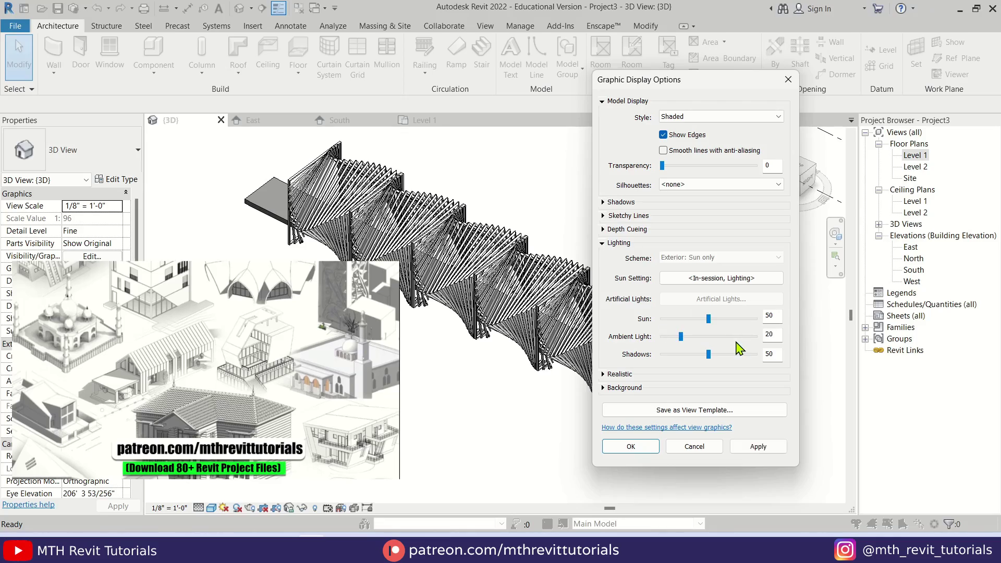
left_click_drag(708, 354, 690, 354)
left_click(603, 202)
left_click(663, 226)
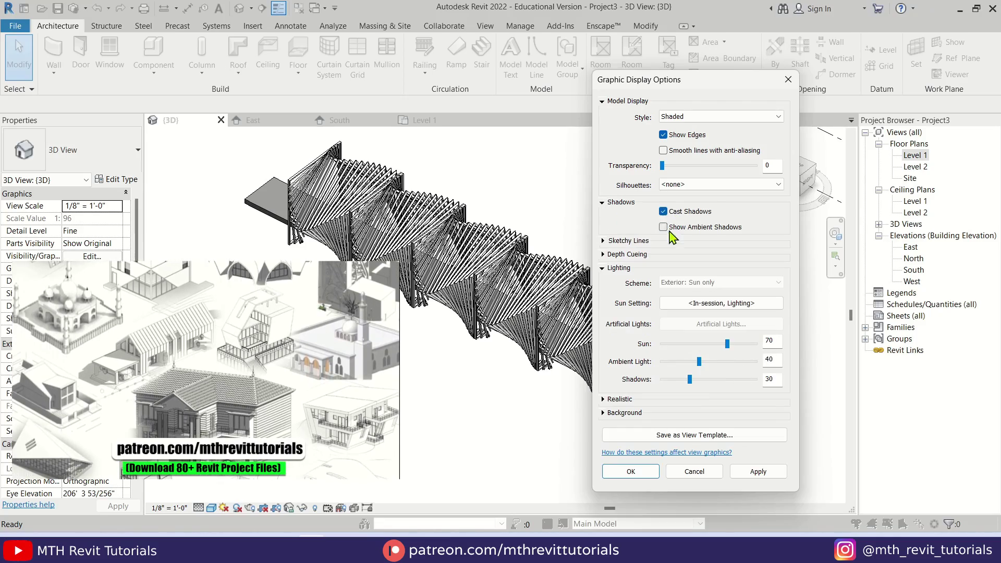
left_click(631, 471)
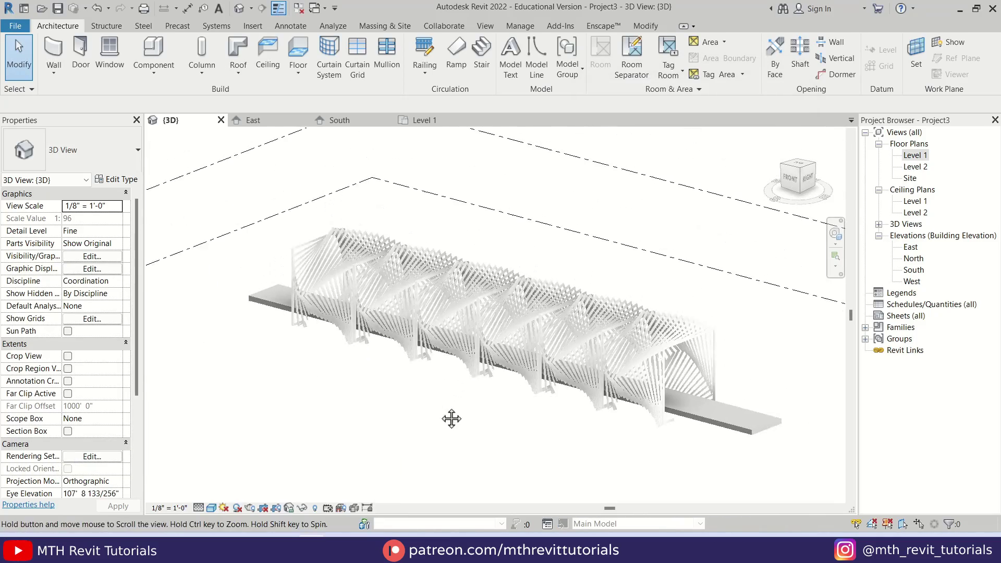